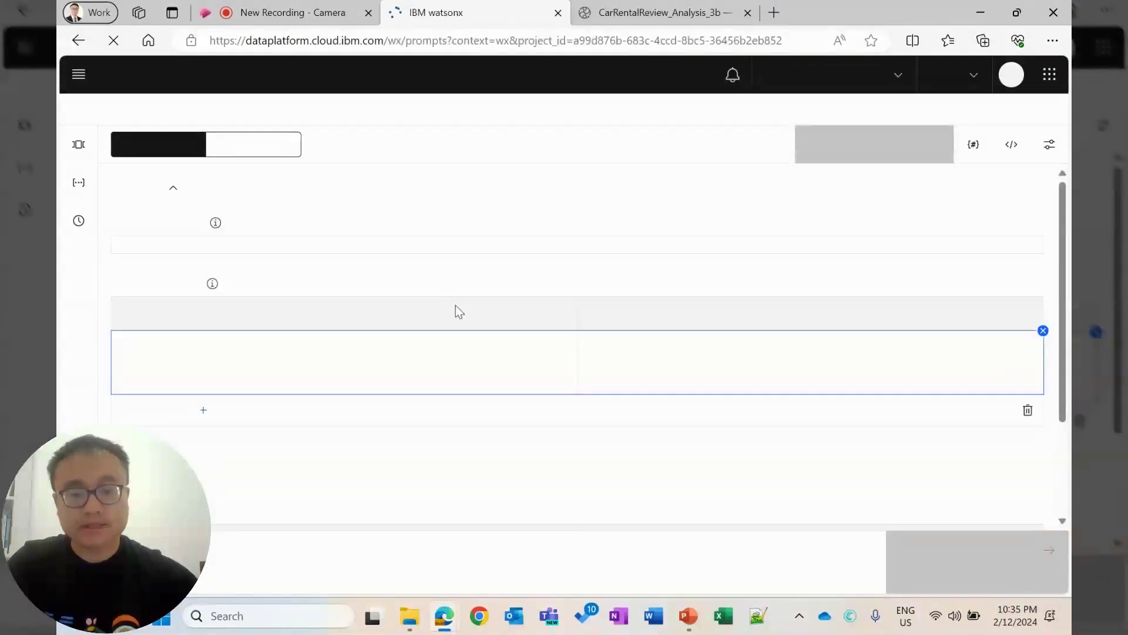
Load the Sentiment classification sample prompt and generate a classification for its test review.
click(79, 145)
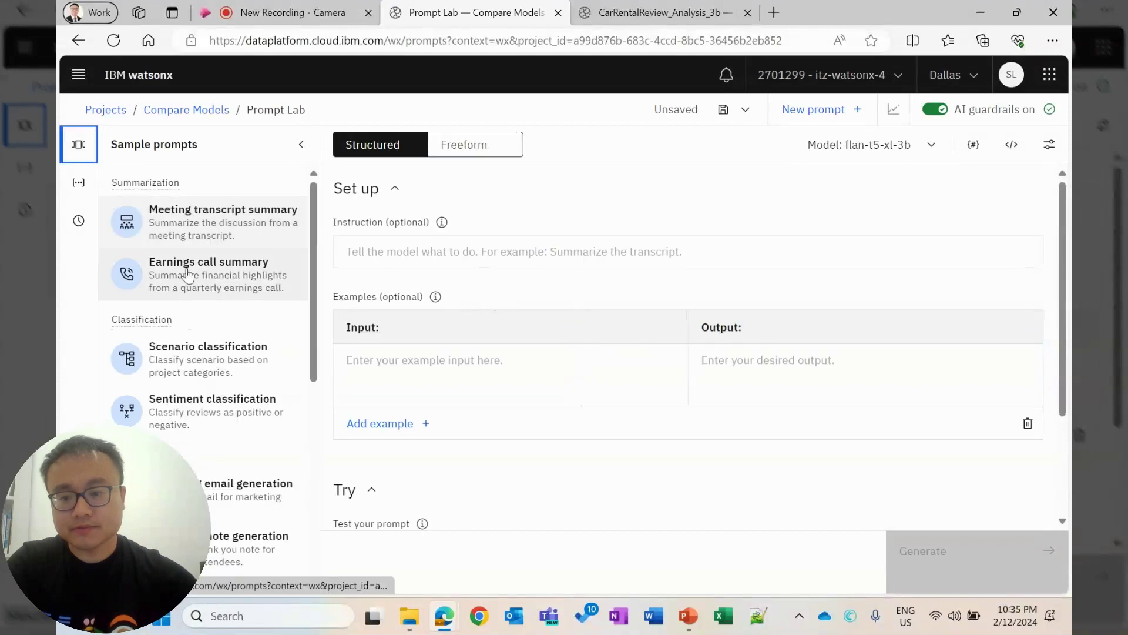
click(201, 426)
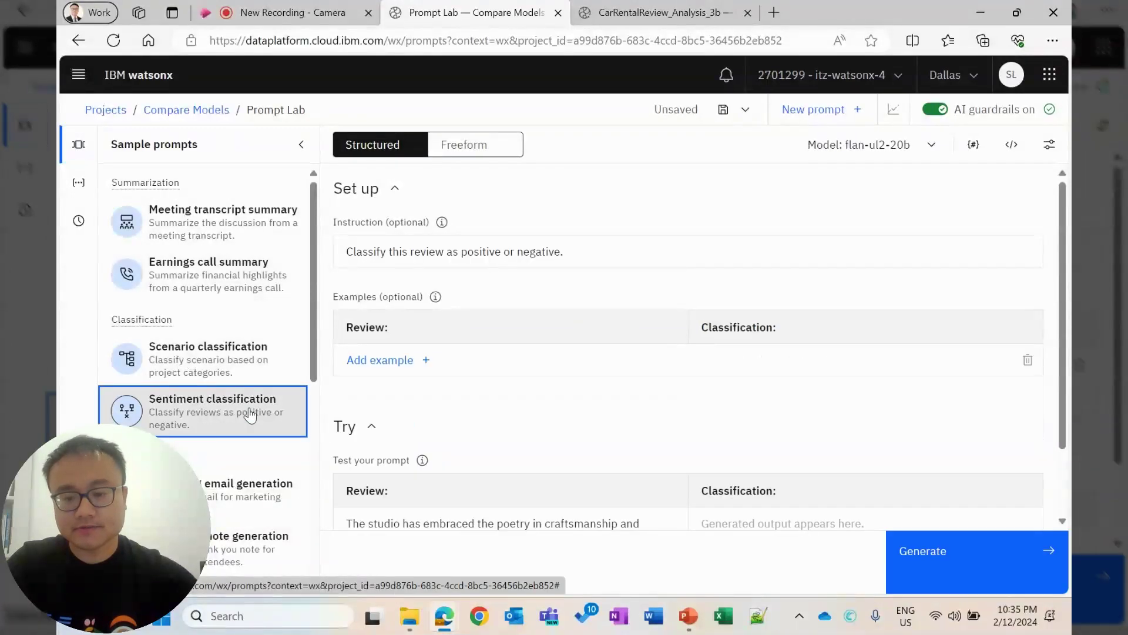
click(301, 147)
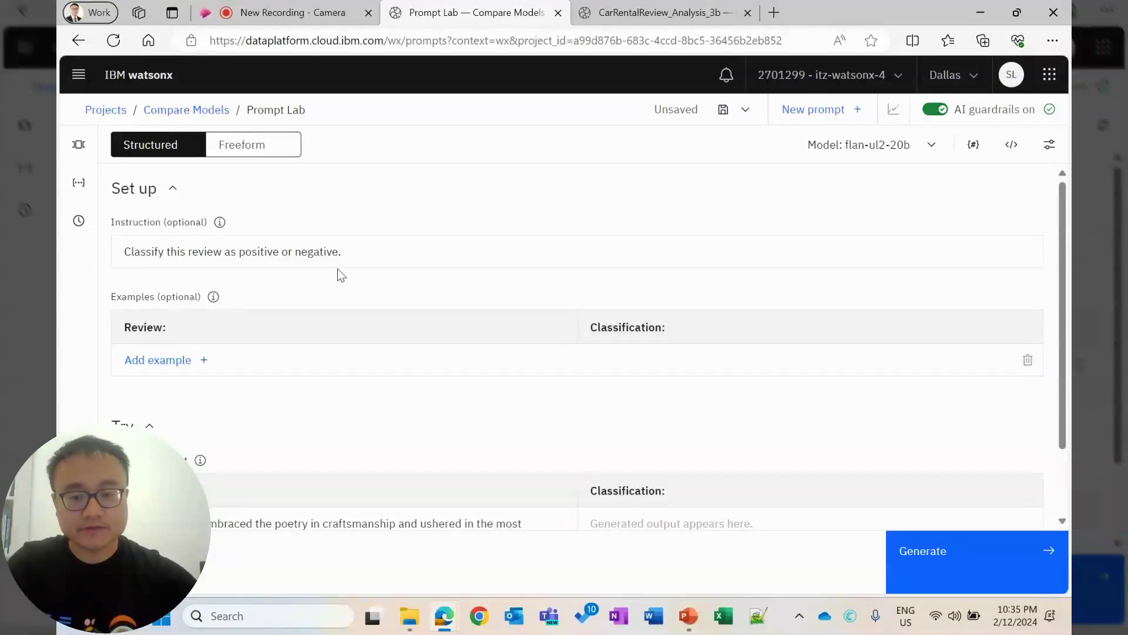
scroll(338, 391, down, 2)
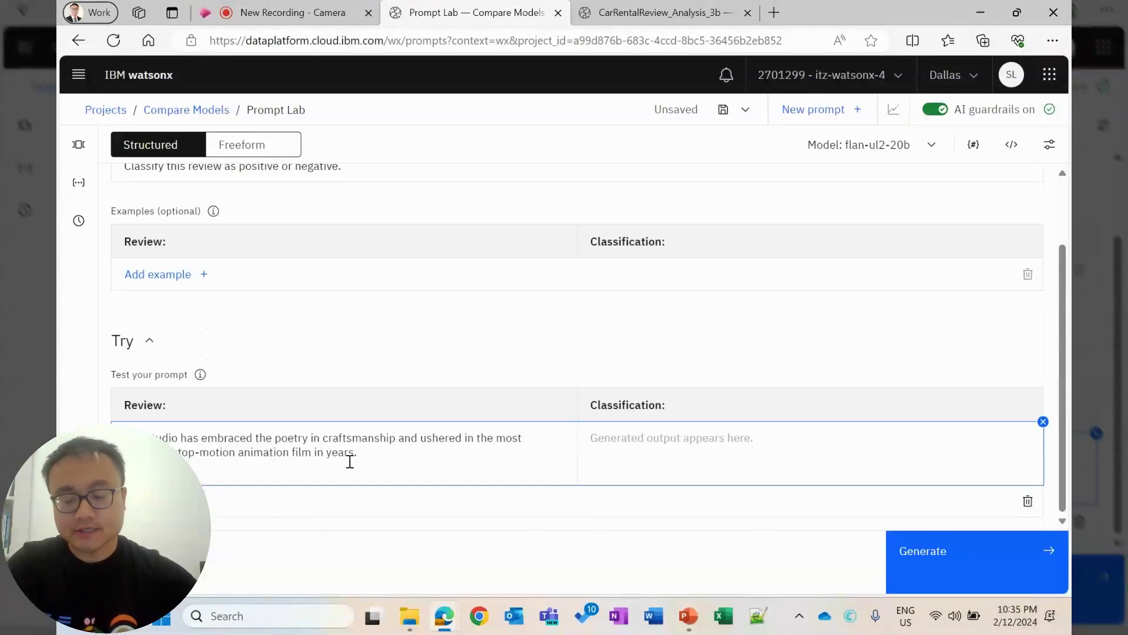
click(944, 576)
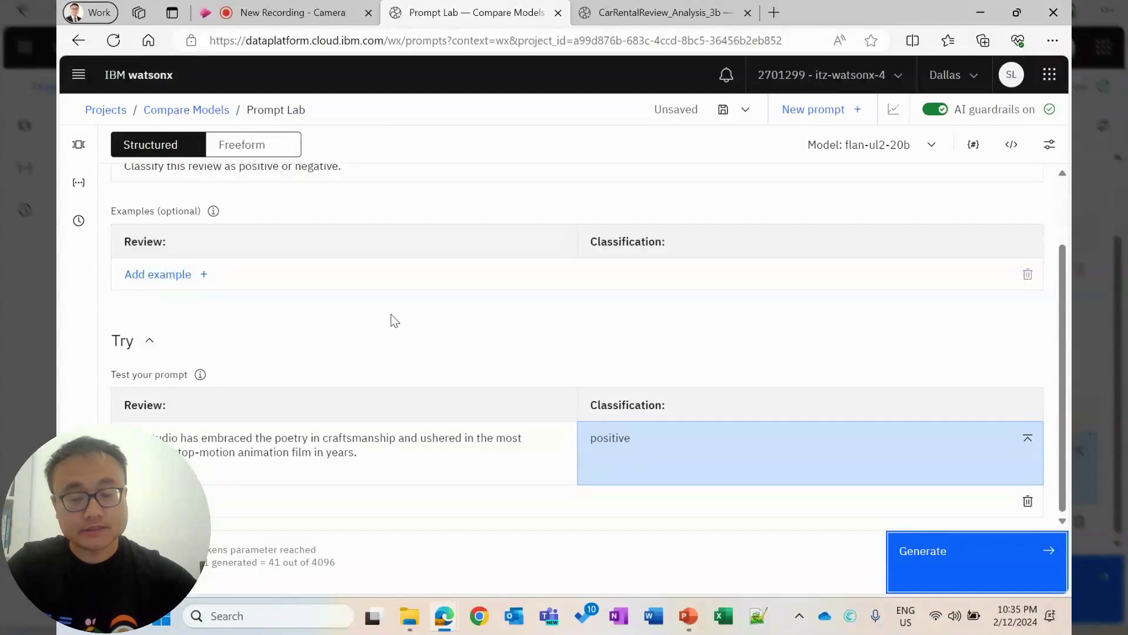
scroll(448, 393, up, 2)
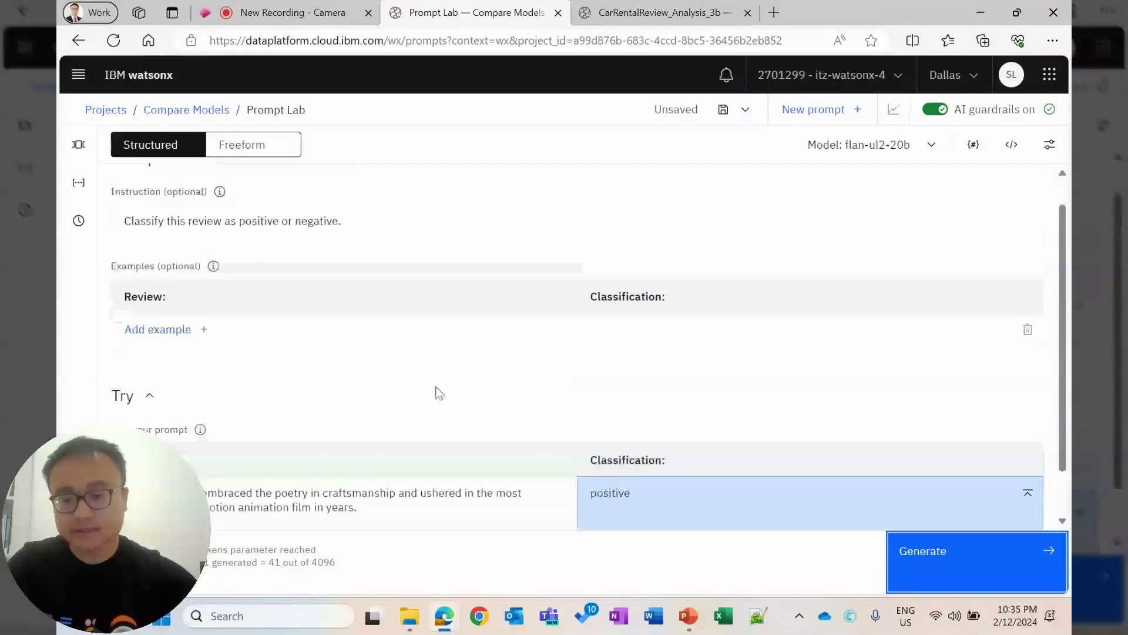
scroll(440, 393, down, 1)
scroll(440, 393, down, 1)
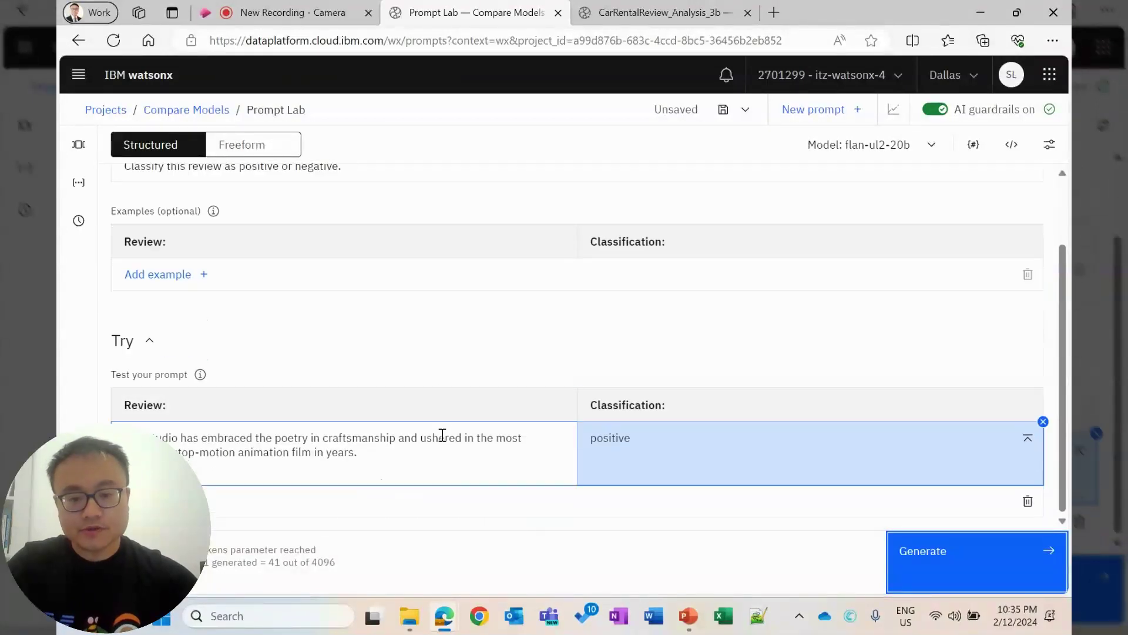
Add a prompt variable named input with the default value "great experience".
click(974, 145)
click(873, 260)
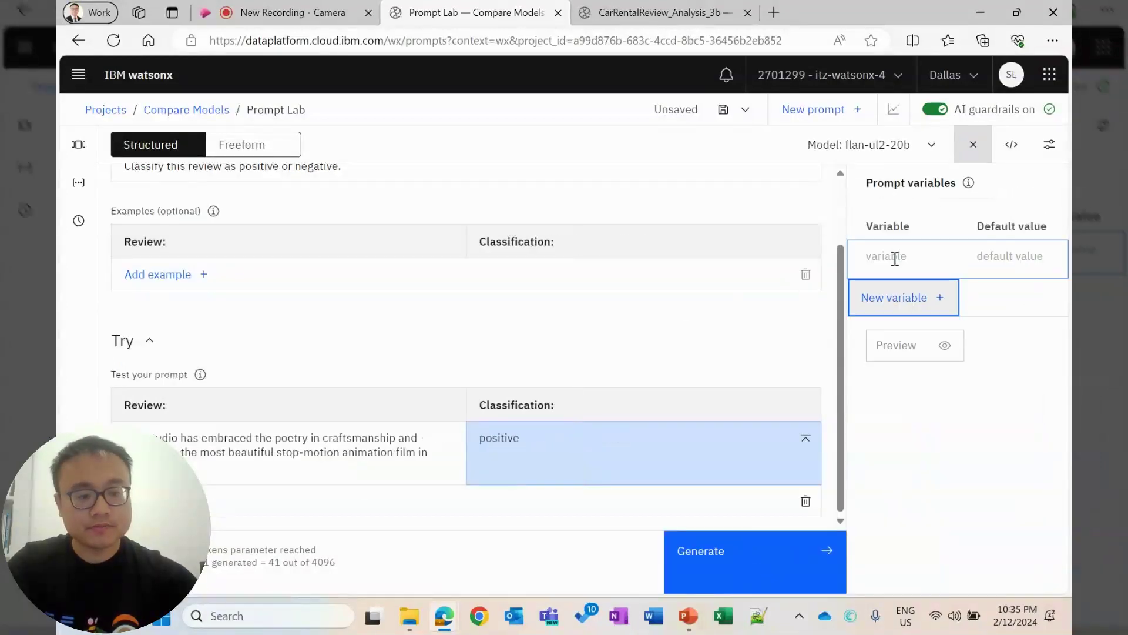
click(888, 249)
text(input)
click(996, 261)
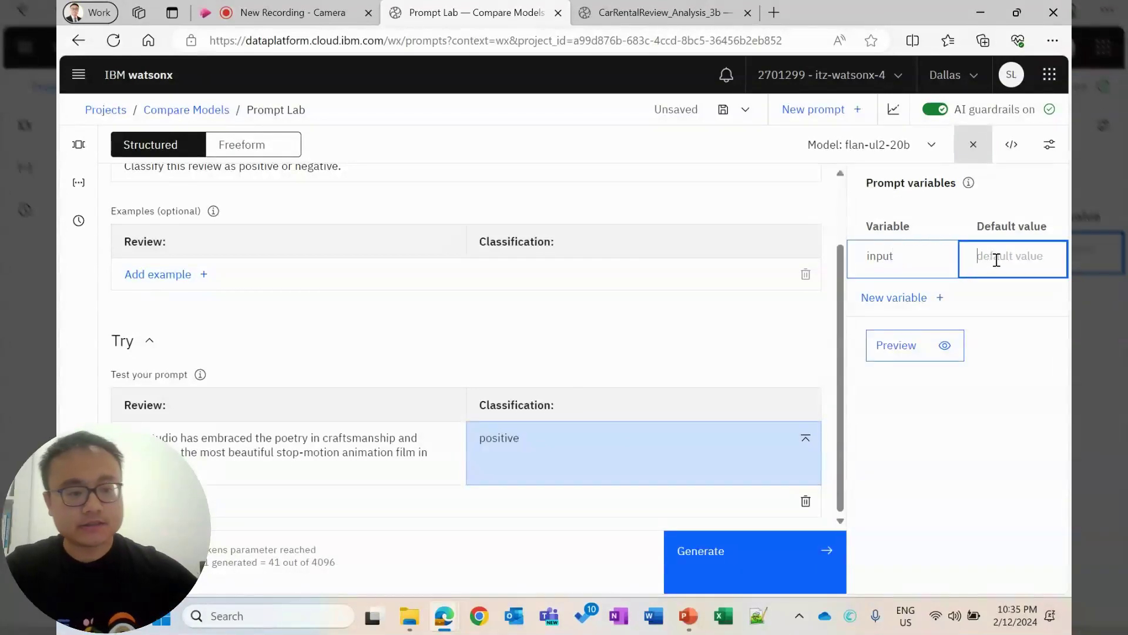
text(great experience)
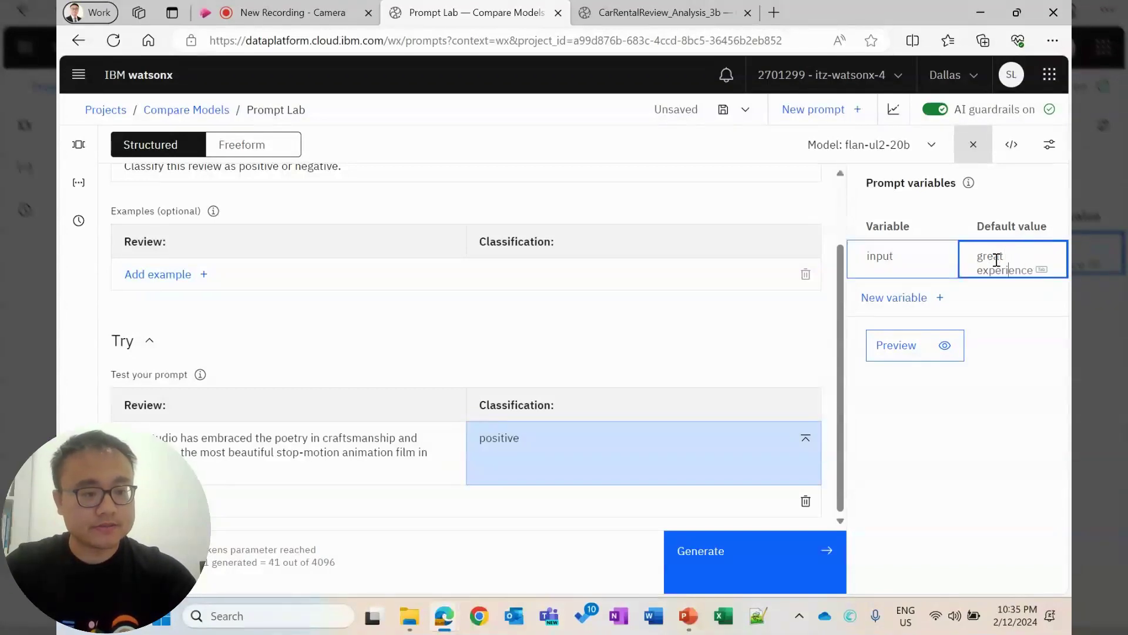
key(Tab)
click(944, 442)
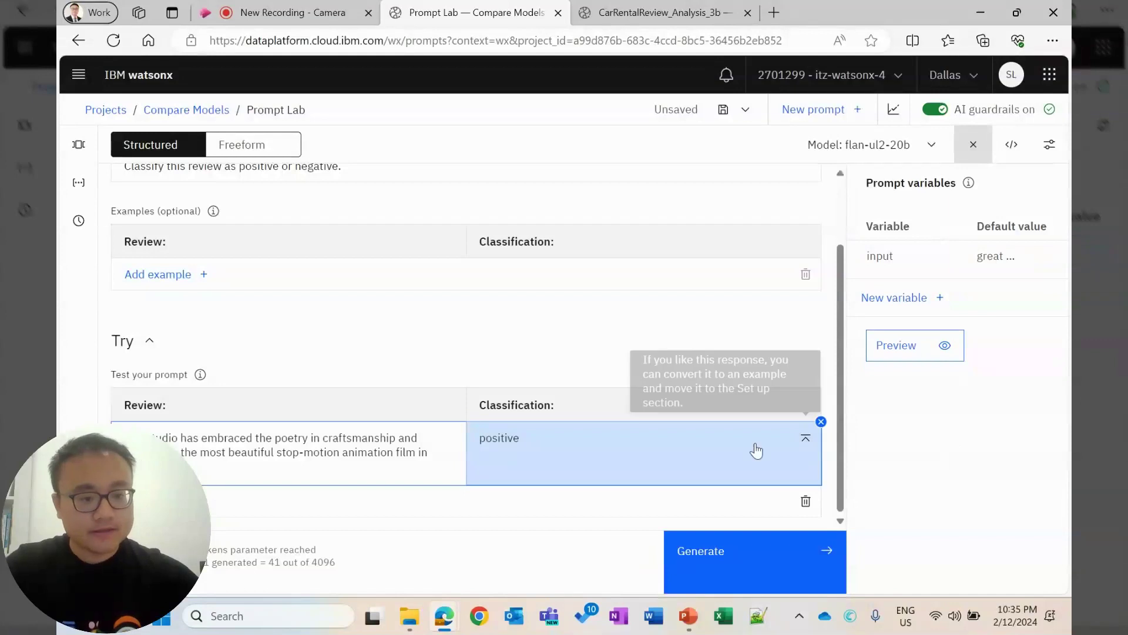
Replace the test review text with the input variable and generate the classification again.
click(216, 461)
drag(190, 463, 126, 435)
key(BackSpace)
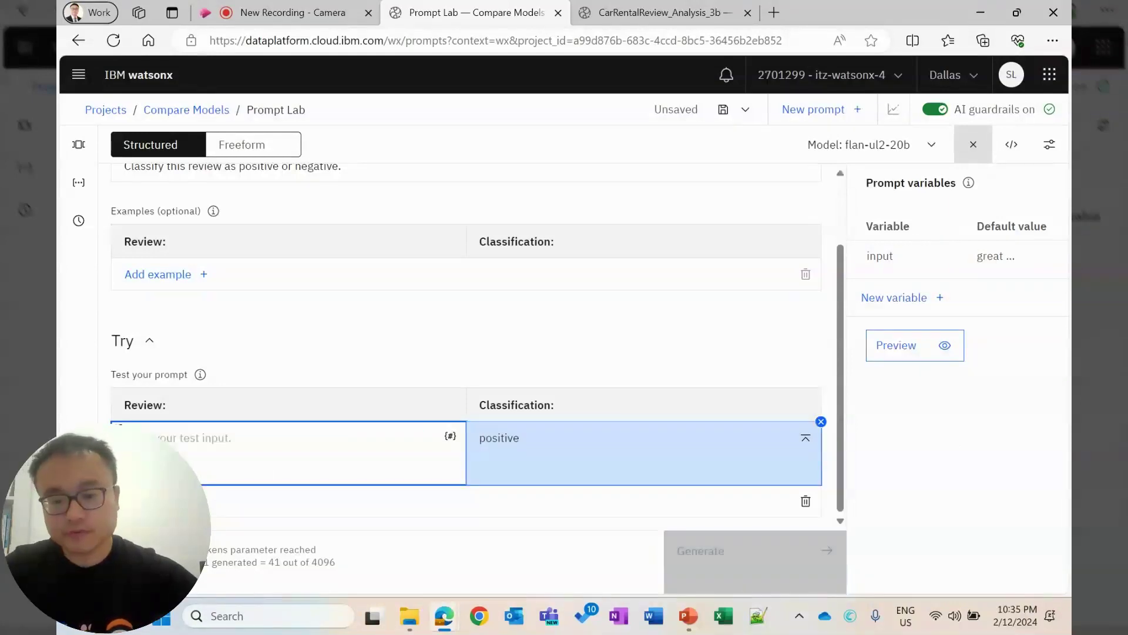
click(449, 436)
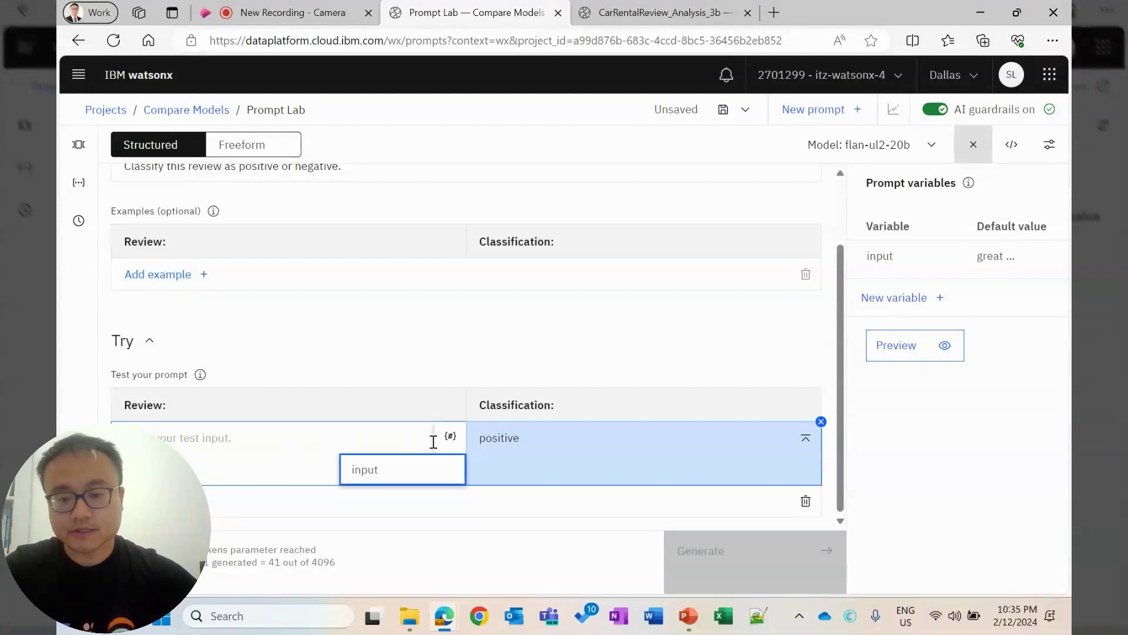
click(377, 475)
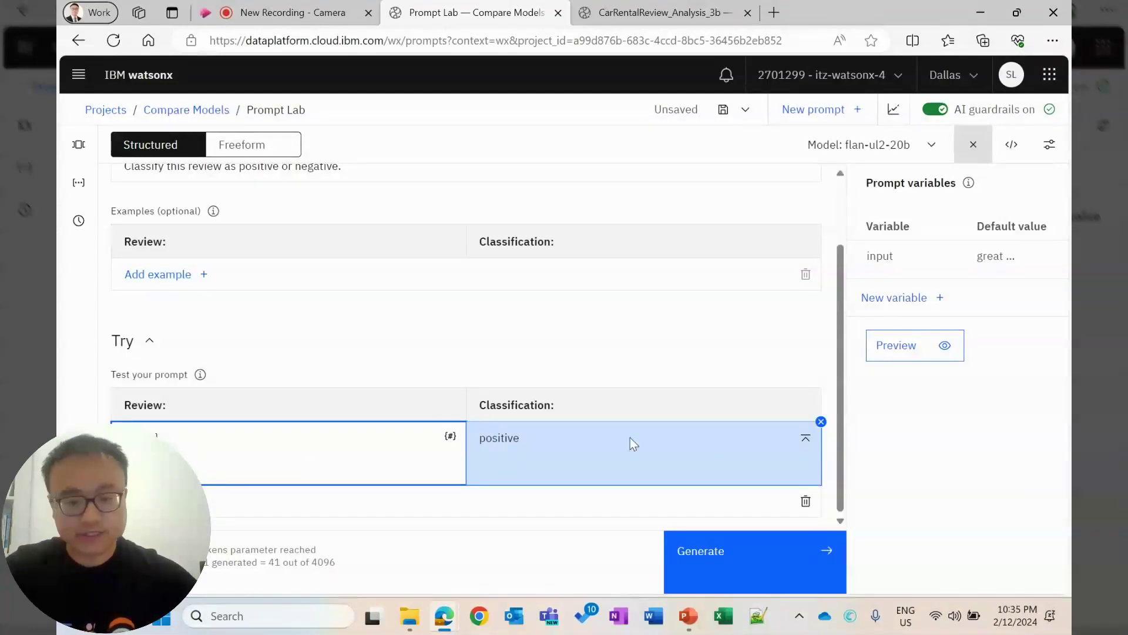
click(730, 561)
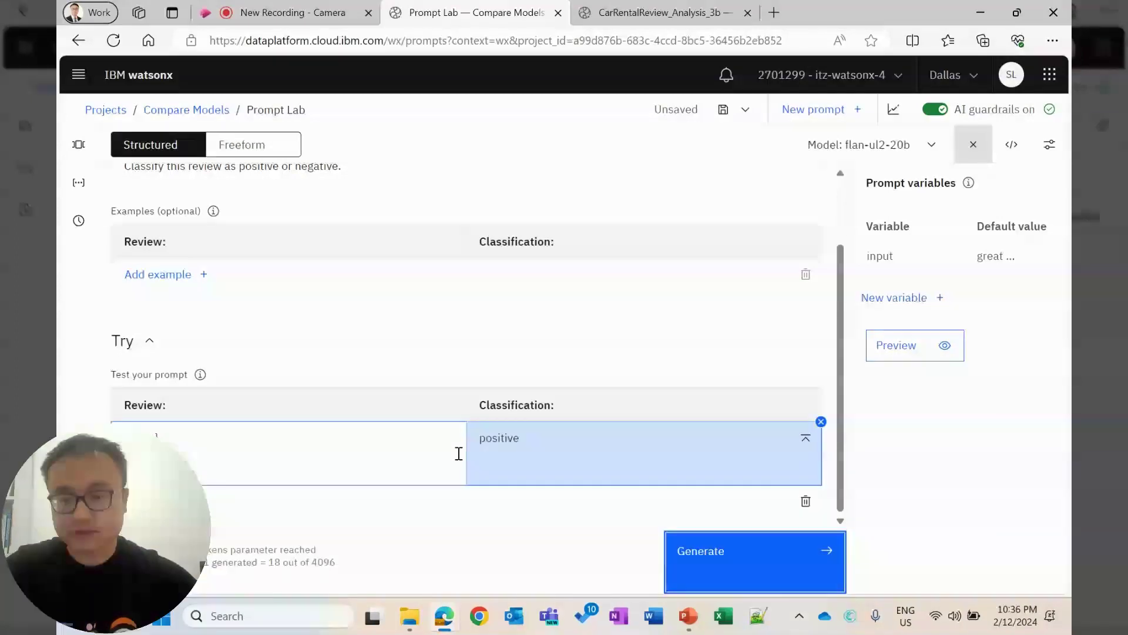
Switch the model to flan-t5-xl-3b and start evaluating the prompt, choosing to save the work first.
click(876, 151)
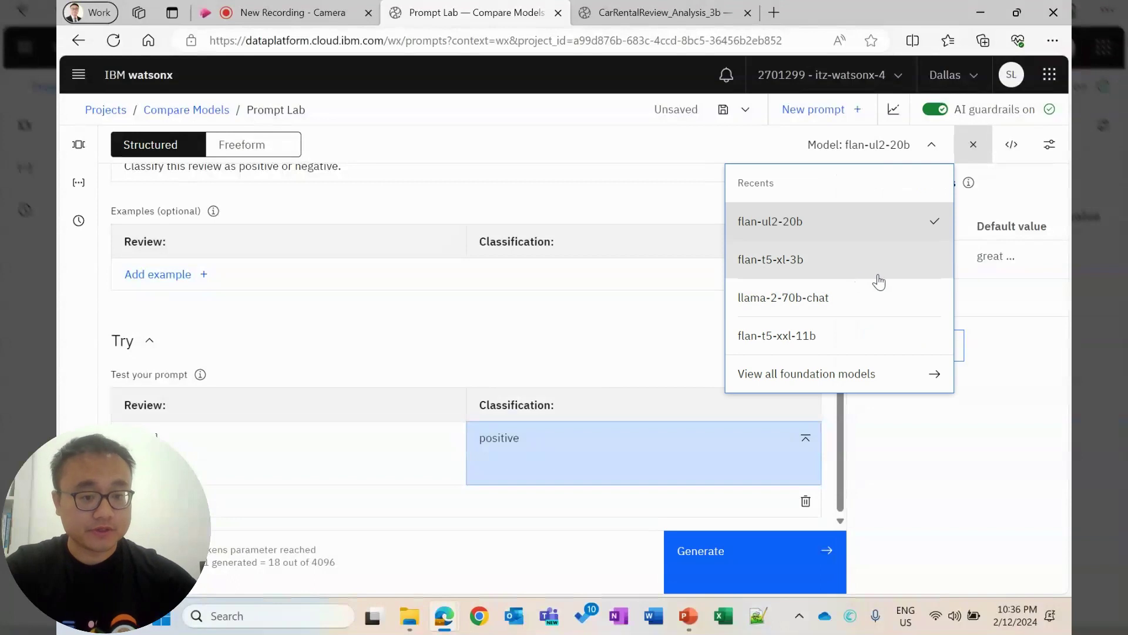
click(770, 262)
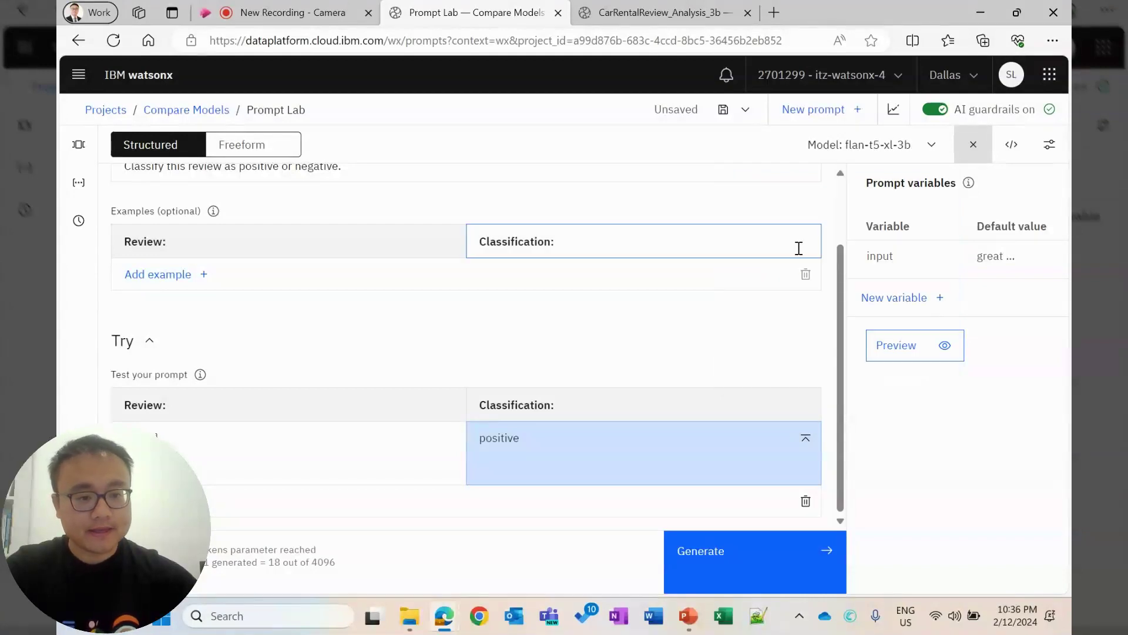
click(893, 113)
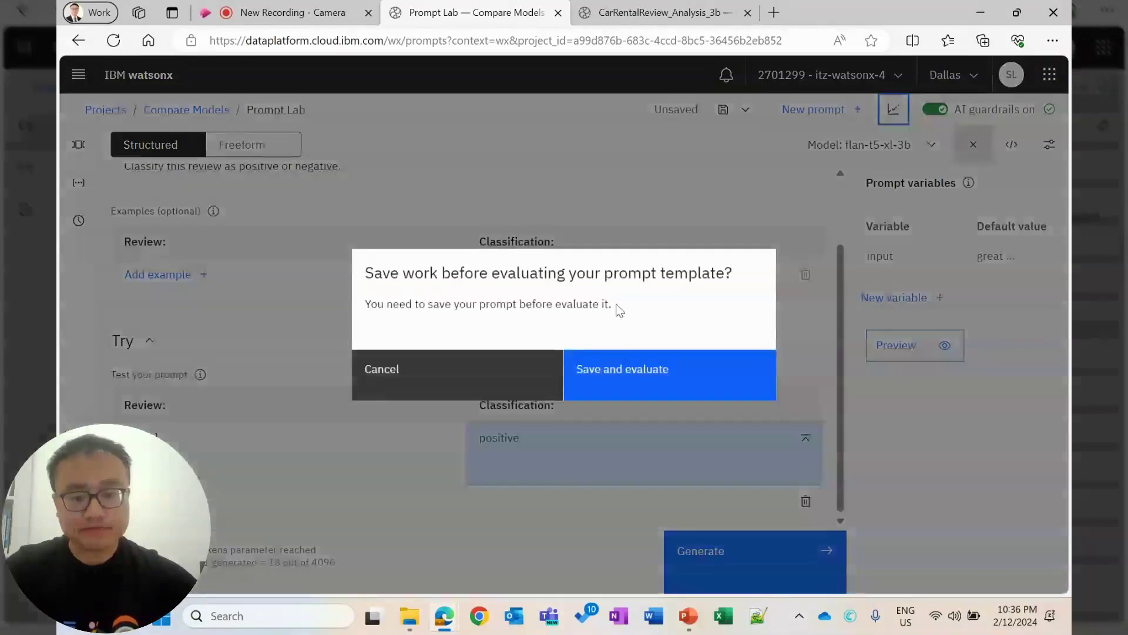
click(617, 372)
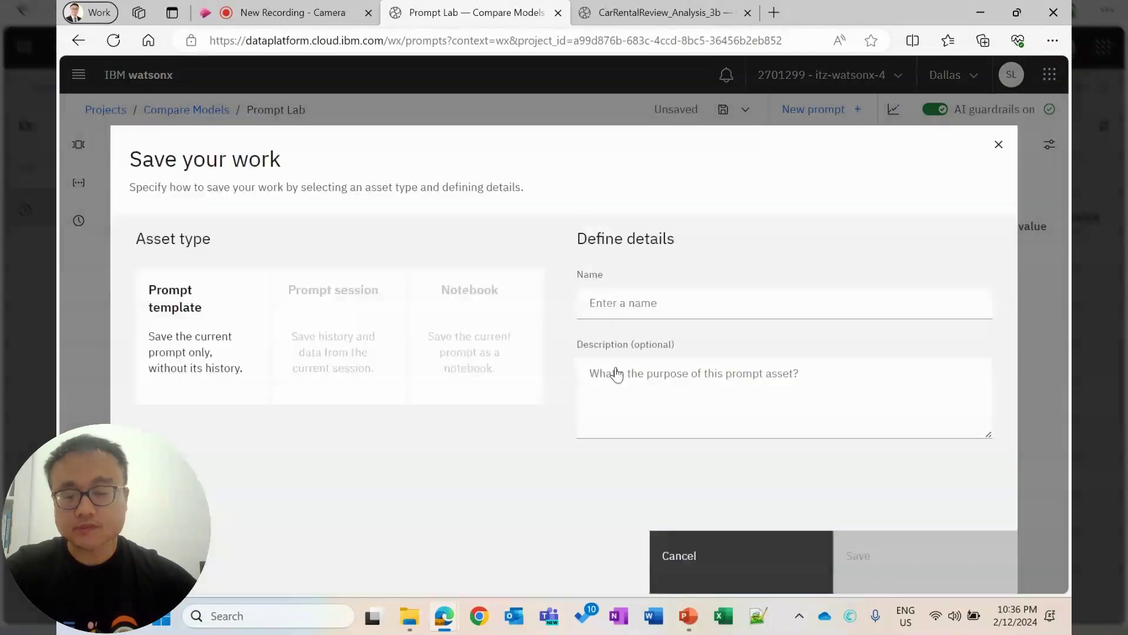
Save the work as a prompt template named CarRentalReview_Analysis_3b_demo_1 with the Classification task.
click(207, 352)
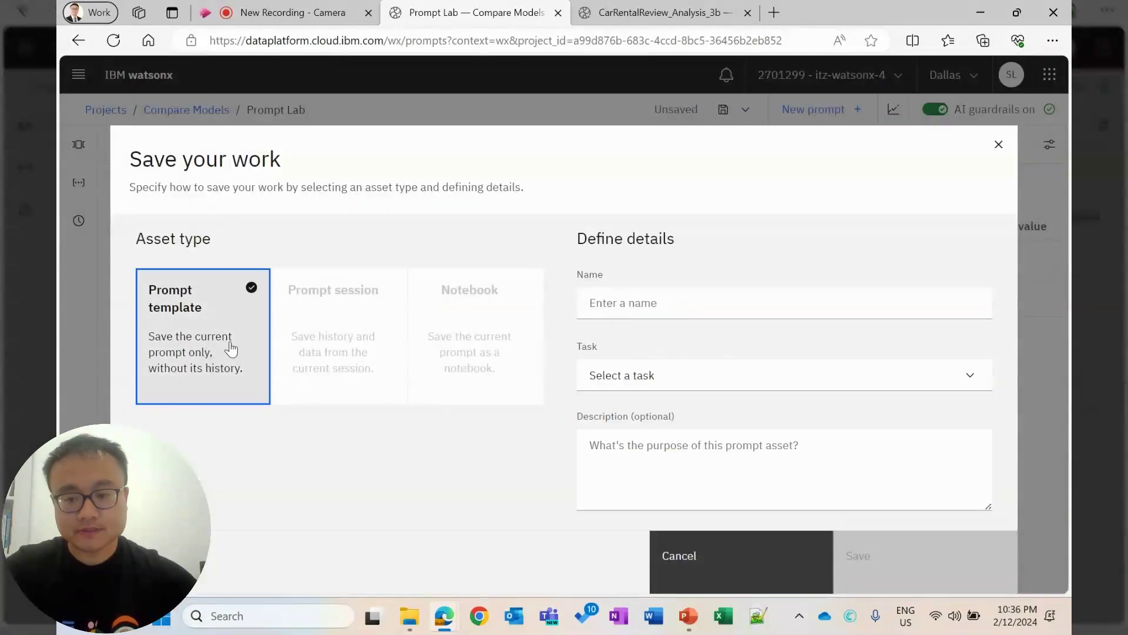
click(714, 297)
click(699, 367)
click(676, 378)
scroll(684, 406, down, 1)
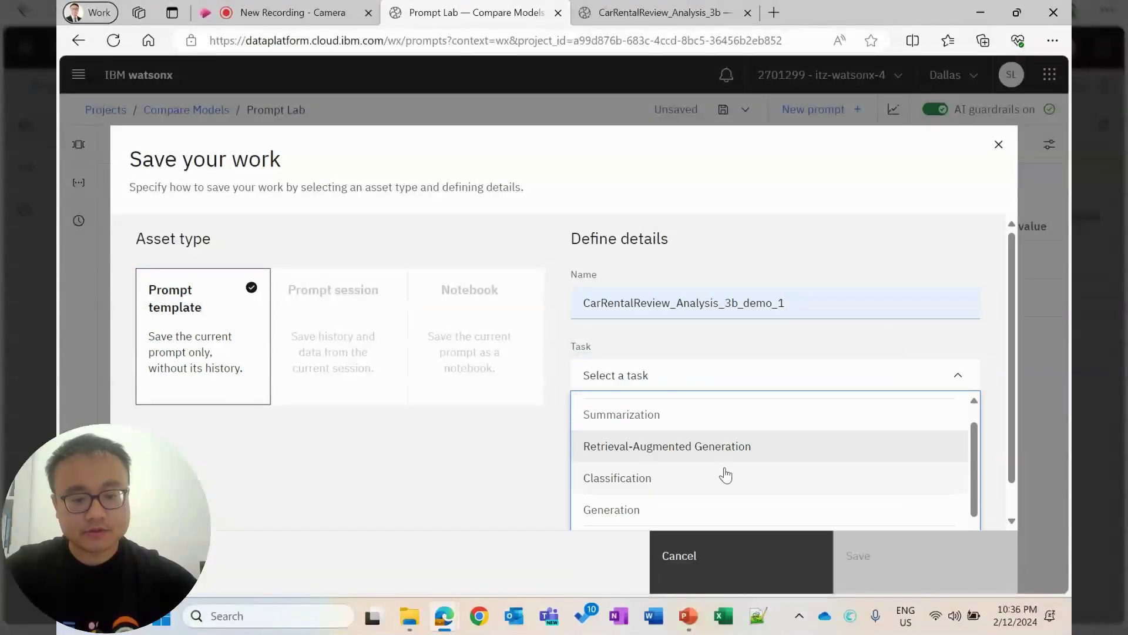
click(680, 476)
click(919, 549)
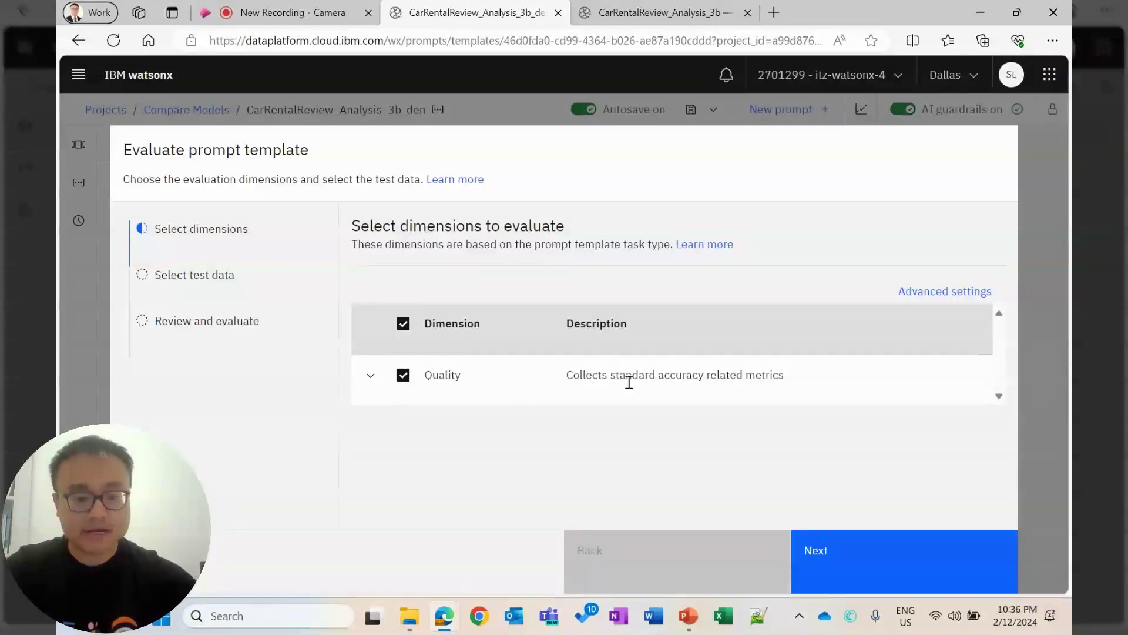
Accept the Quality dimension and upload Car Rental Review Test 100 as the evaluation's test data.
click(882, 555)
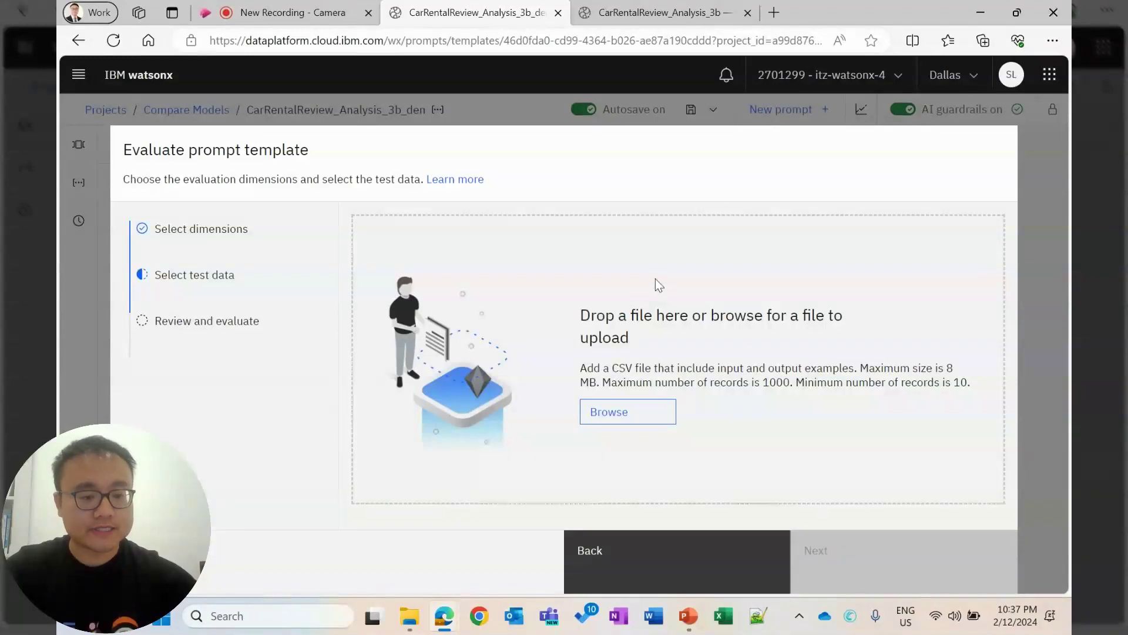
click(630, 415)
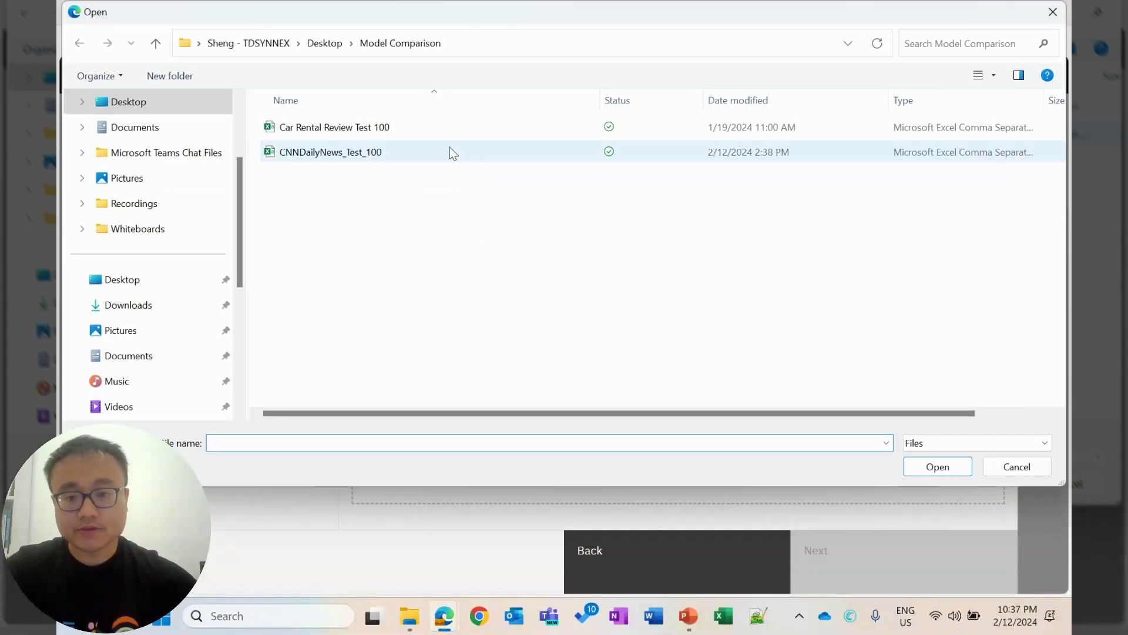
click(425, 127)
click(957, 467)
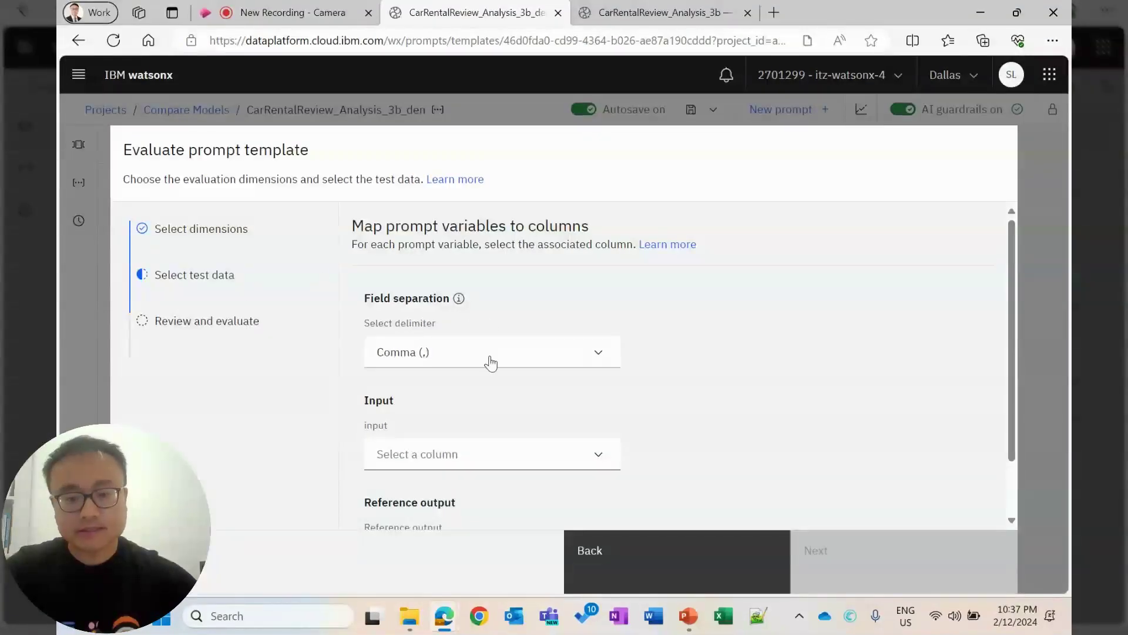
Map the input variable to the sentence column and the reference output to the output column, and run the evaluation.
scroll(456, 379, down, 2)
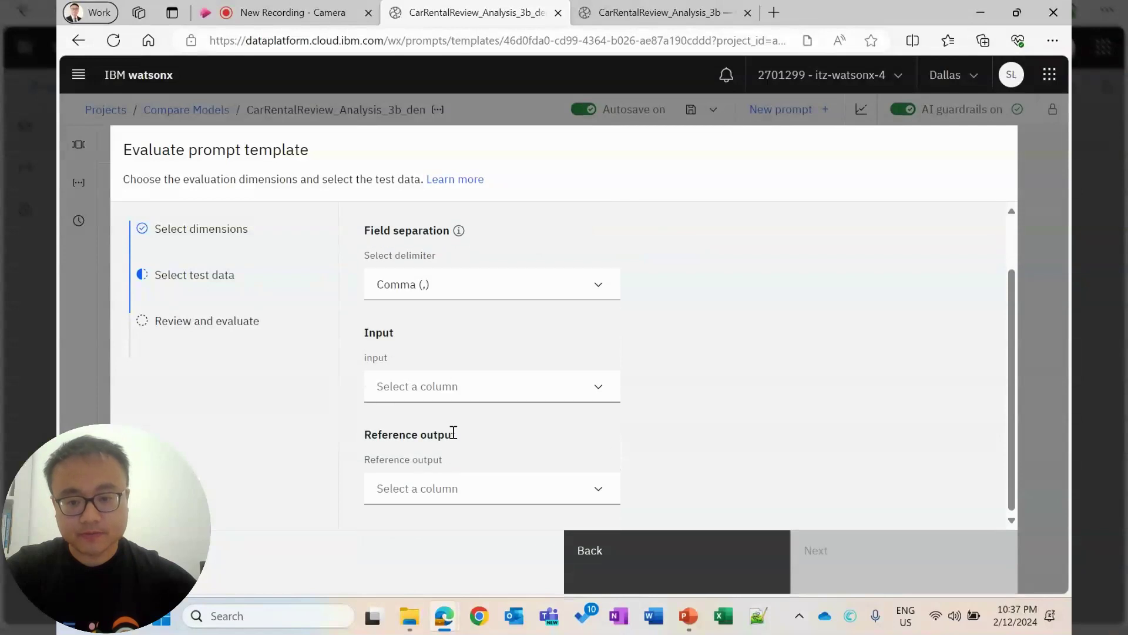
click(433, 383)
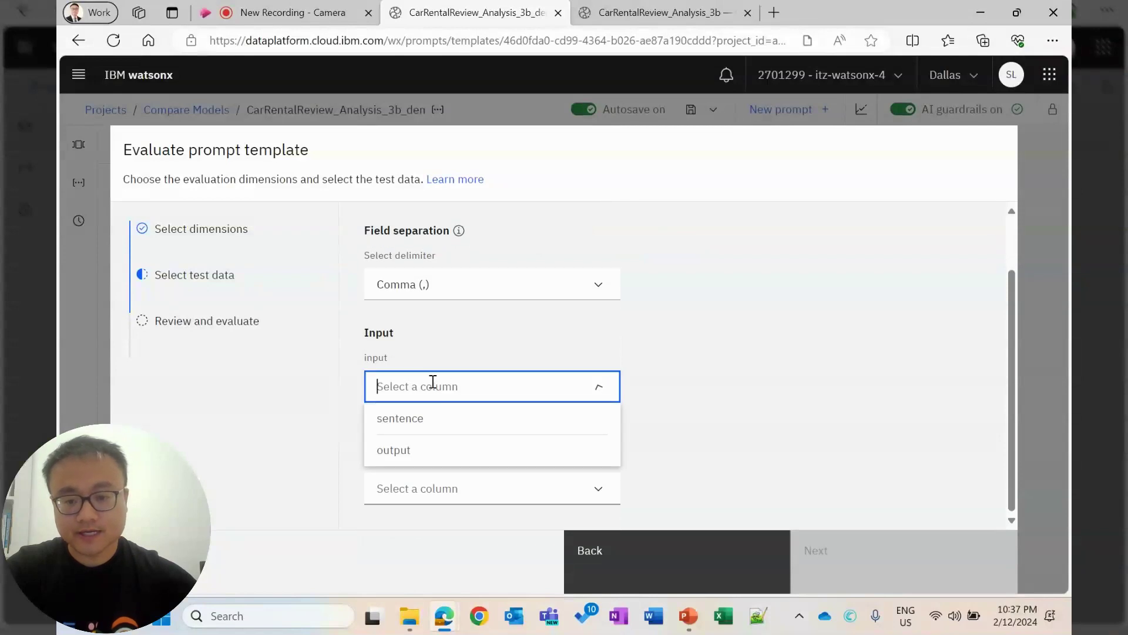
click(417, 417)
click(465, 496)
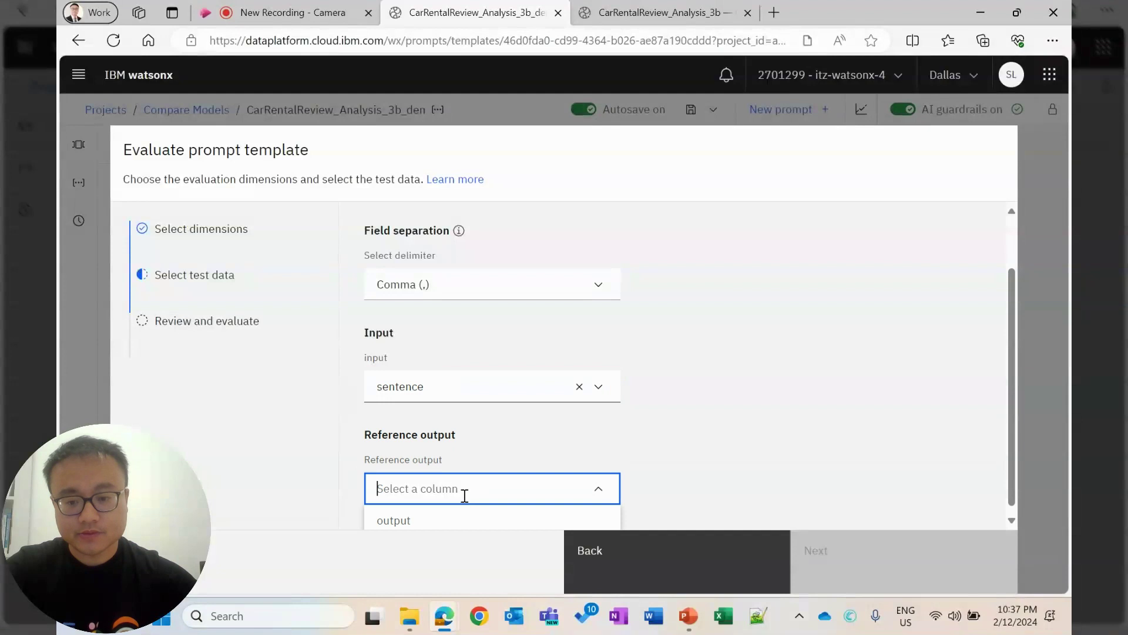
click(433, 513)
click(922, 554)
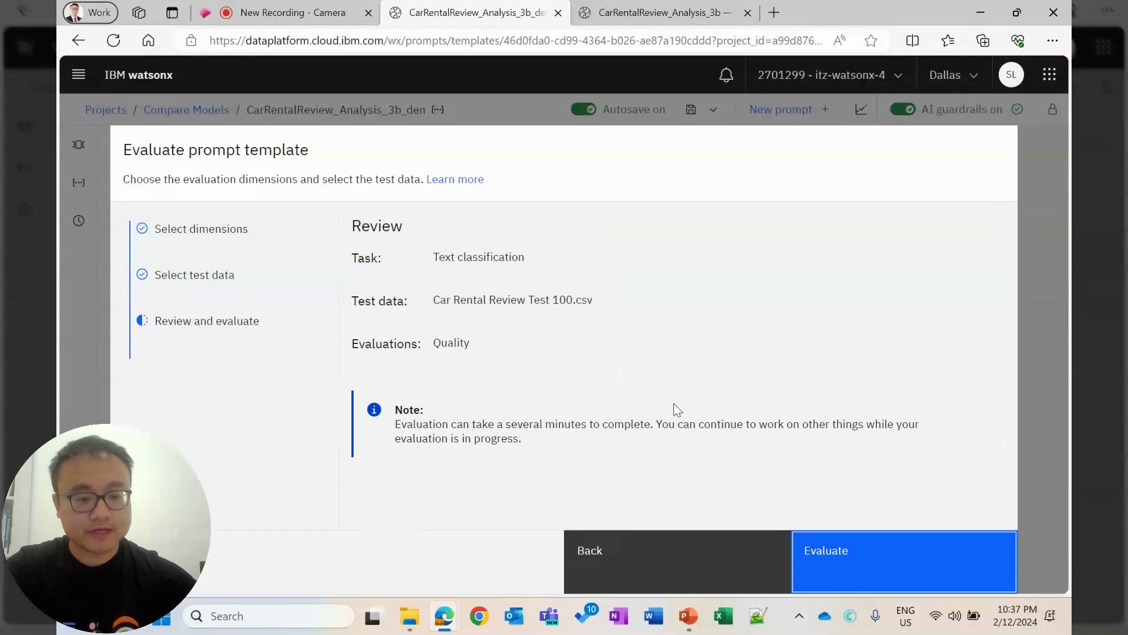
click(889, 566)
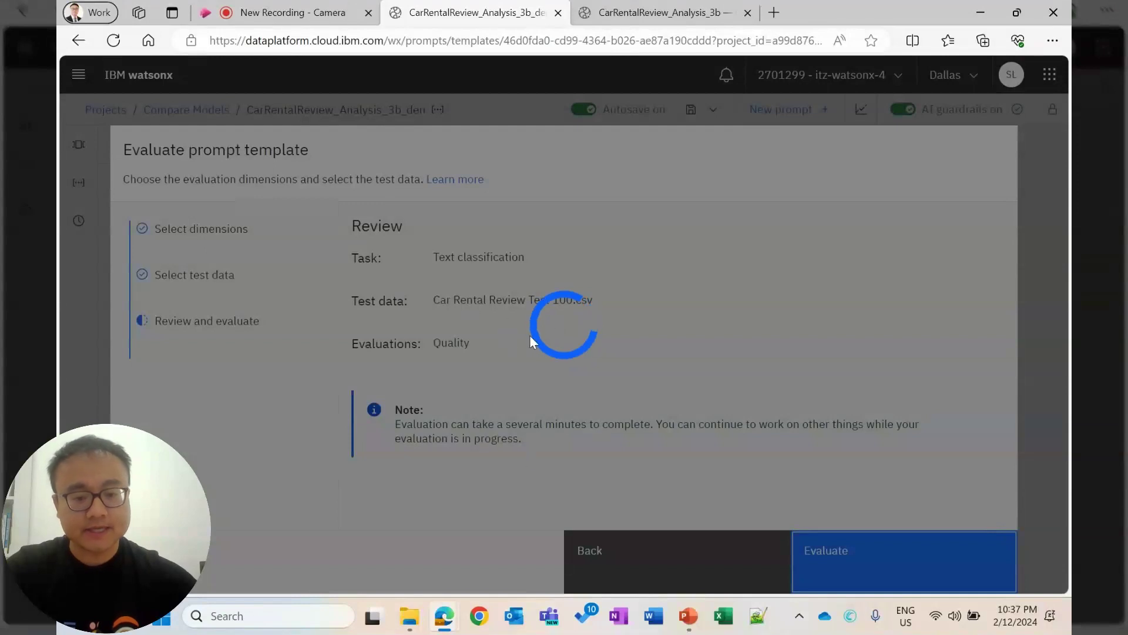
Review the test details, model health and text classification quality metrics in the existing CarRentalReview_Analysis_3b evaluation.
click(630, 17)
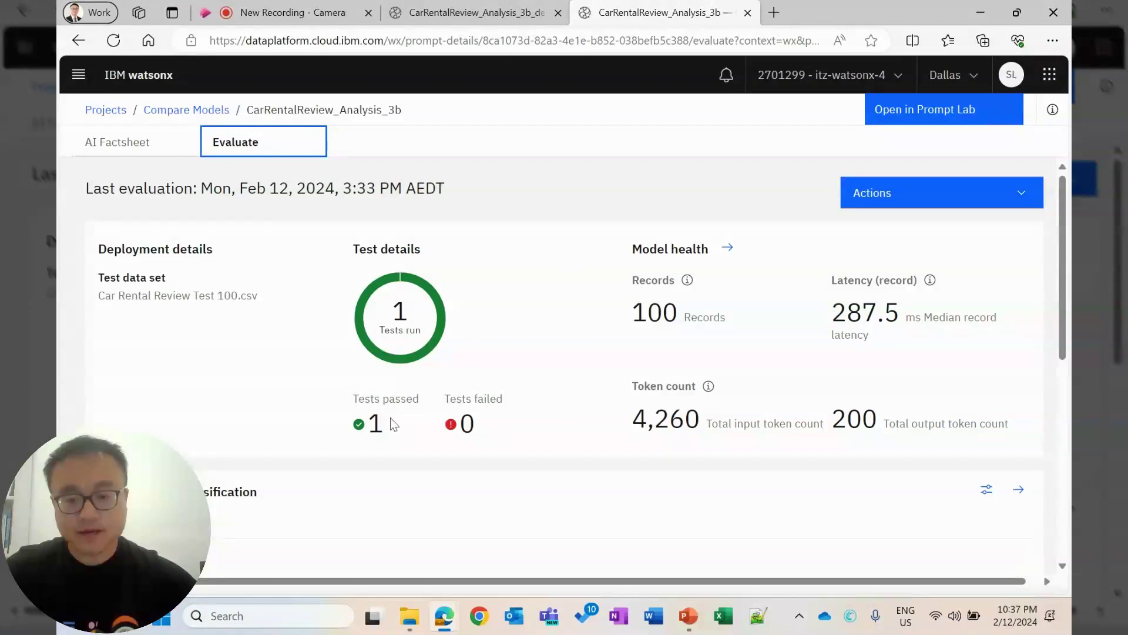
scroll(341, 429, down, 1)
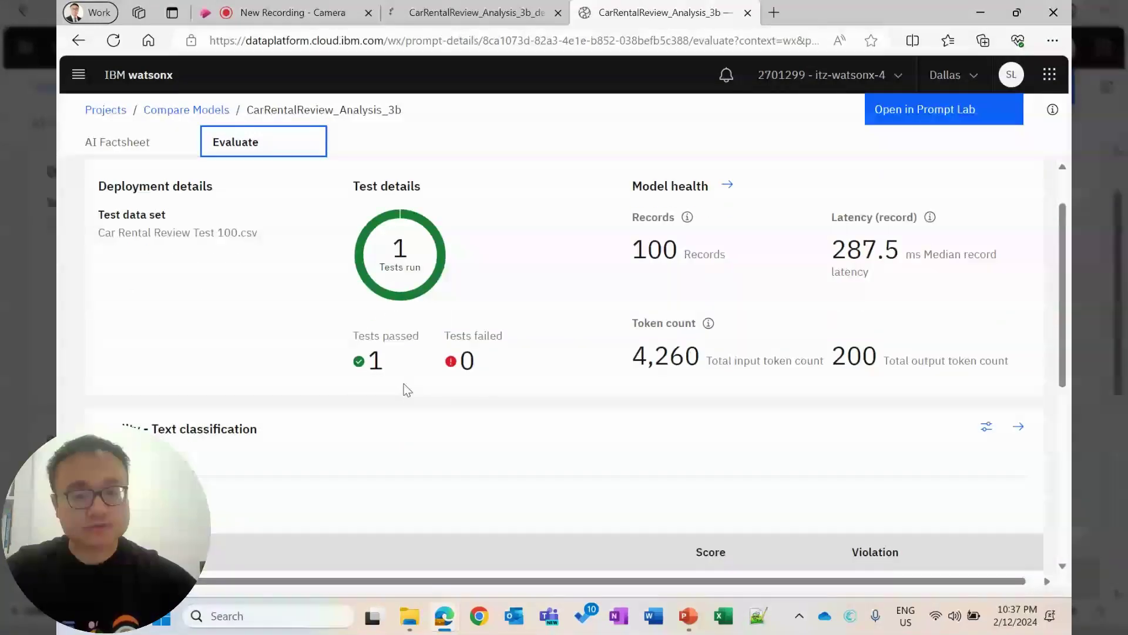
scroll(615, 273, up, 1)
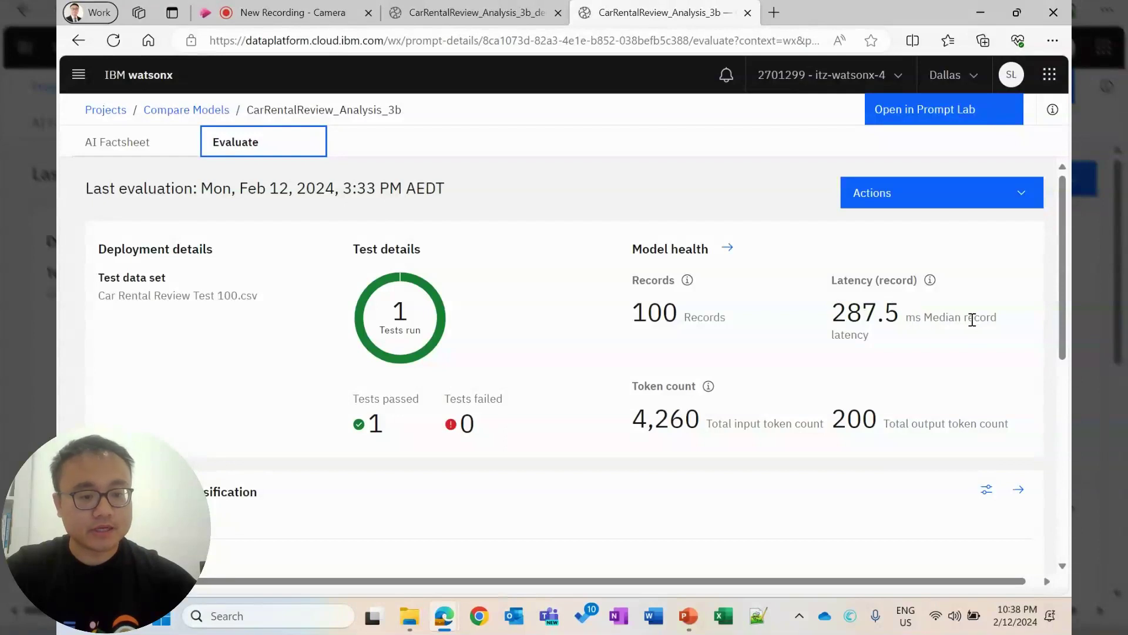
scroll(776, 405, down, 1)
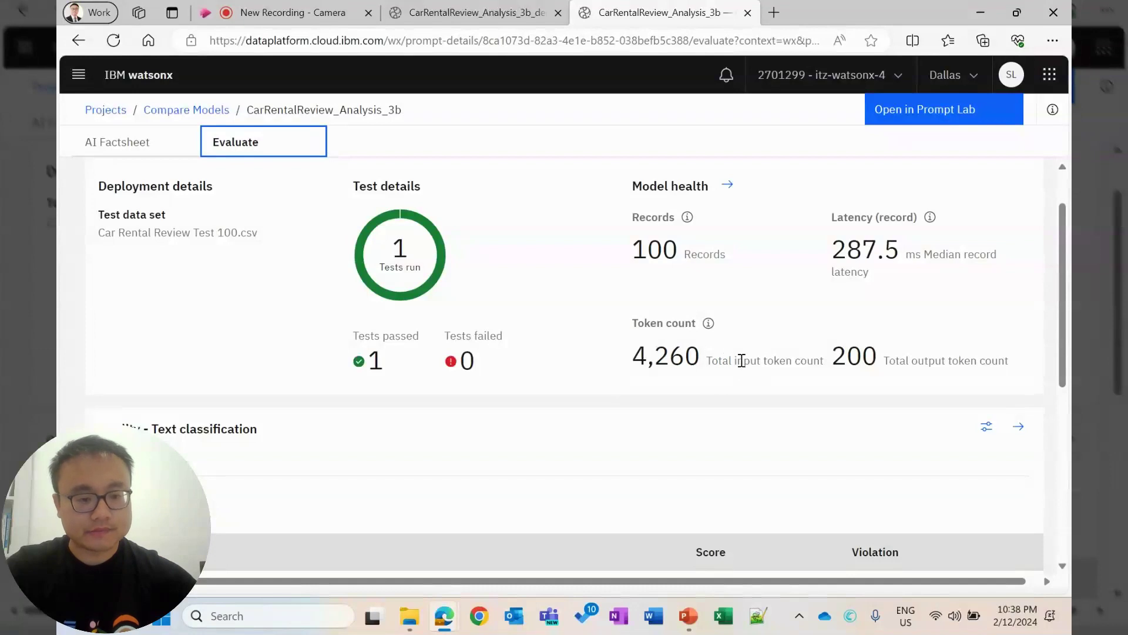
scroll(439, 396, down, 3)
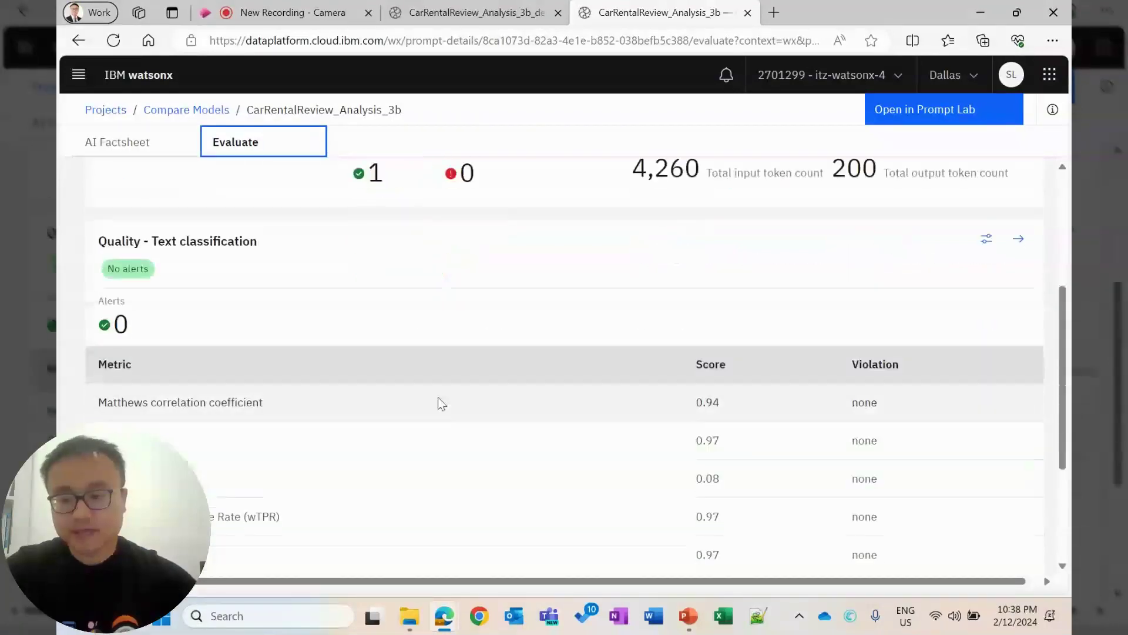
Examine the full list of text classification quality metrics for CarRentalReview_Analysis_3b, focusing on the Accuracy score.
scroll(464, 394, down, 3)
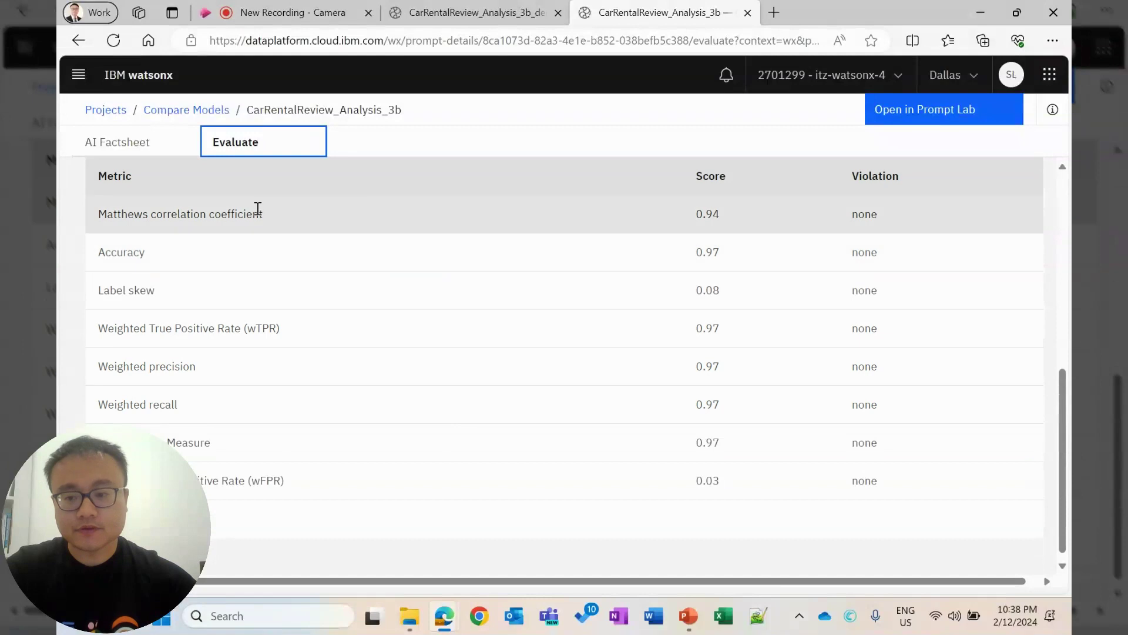
drag(96, 252, 146, 253)
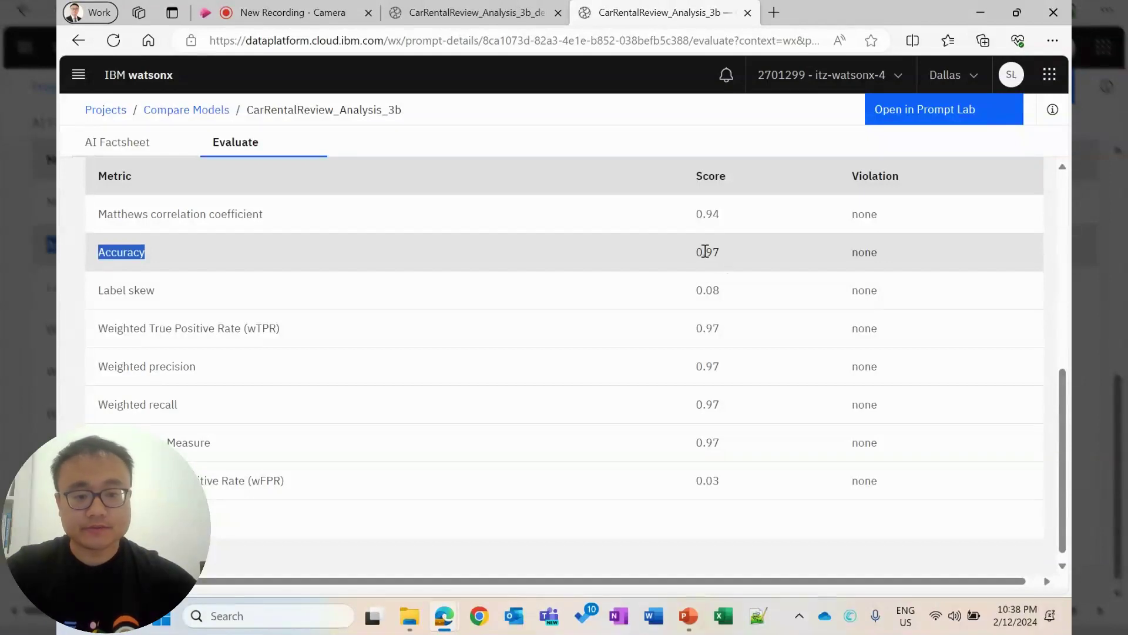
scroll(447, 313, up, 5)
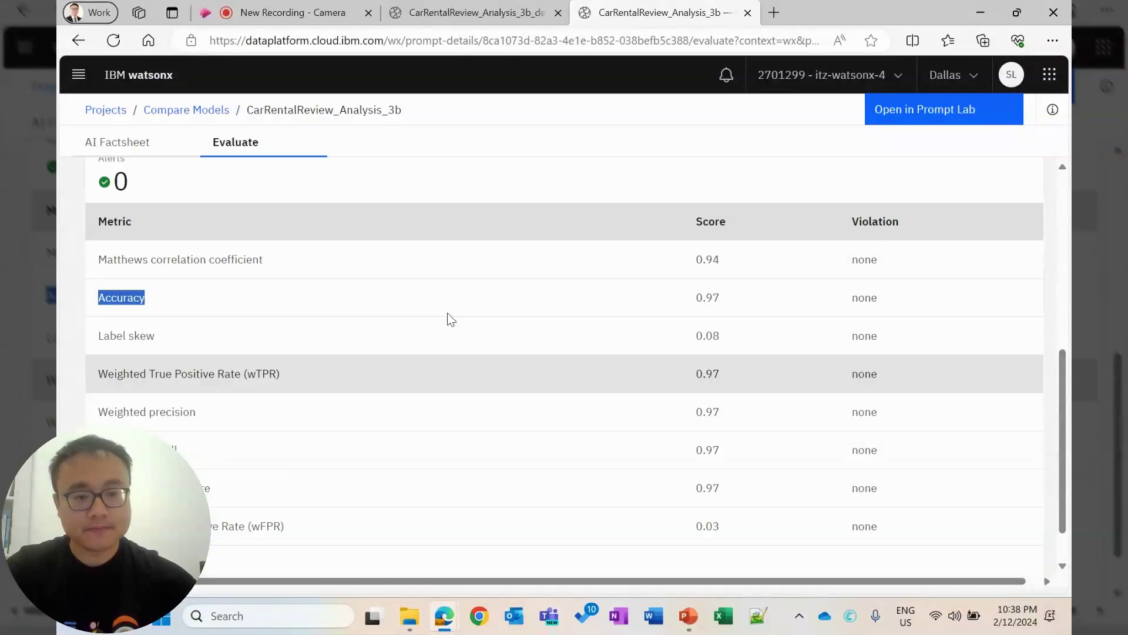
scroll(447, 313, up, 2)
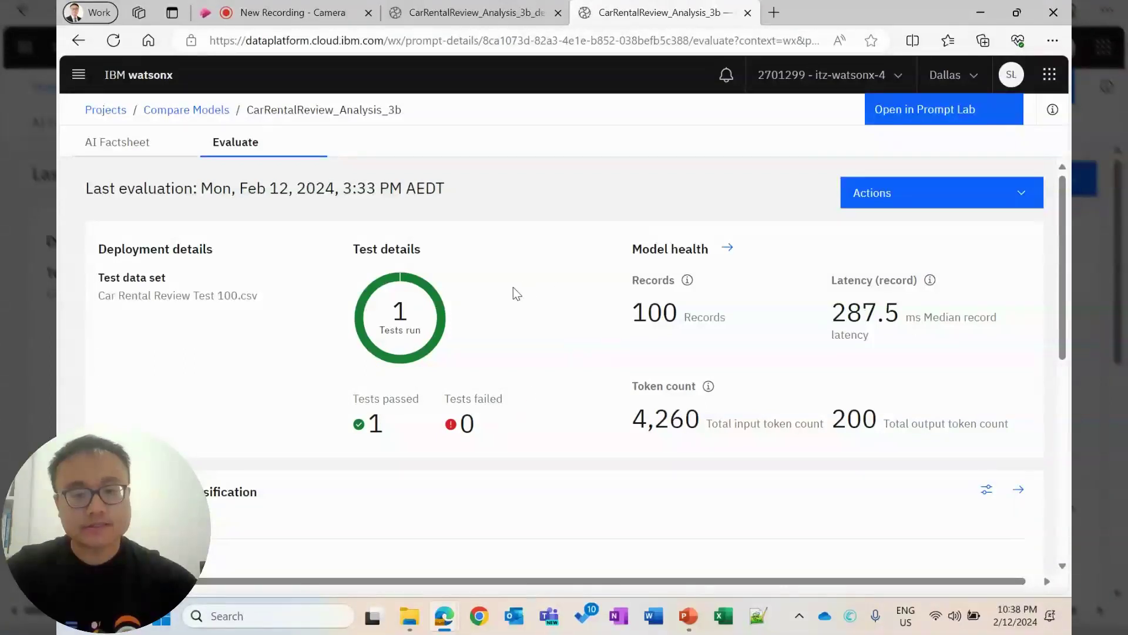
Compare the evaluated model with CarRentalReview_Analysis_11b and review their quality metrics side by side.
click(915, 200)
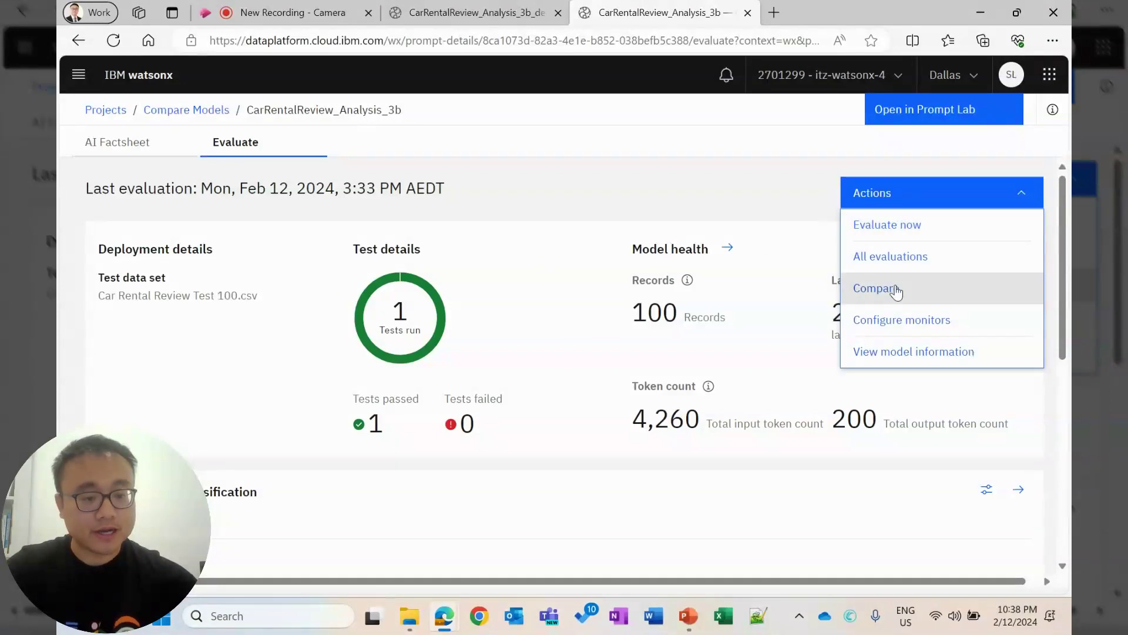
click(895, 290)
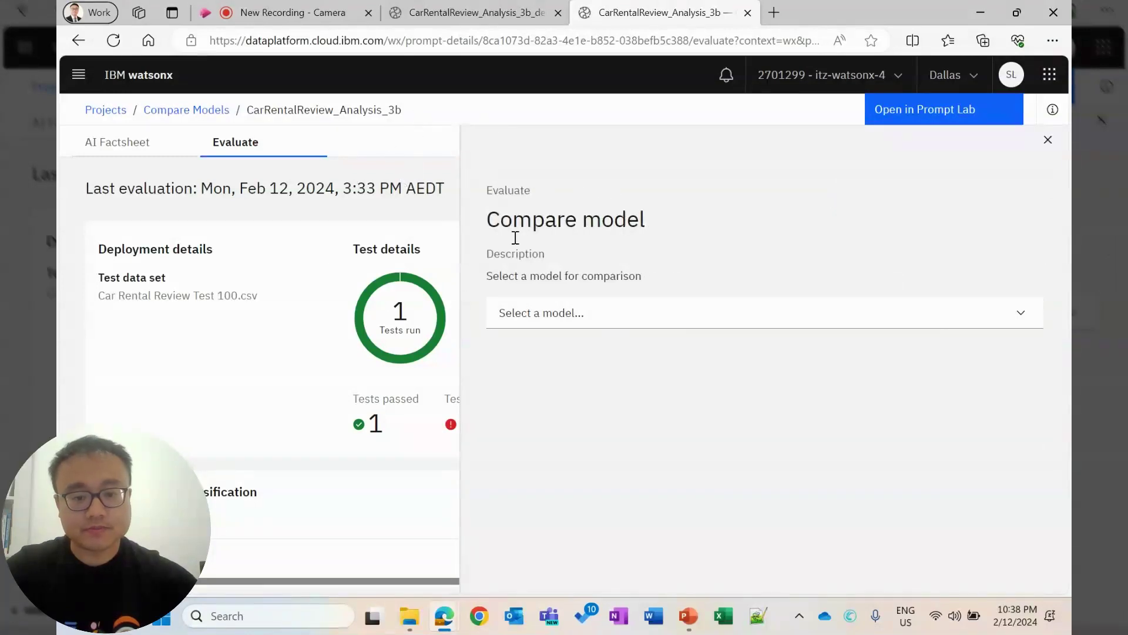
click(555, 317)
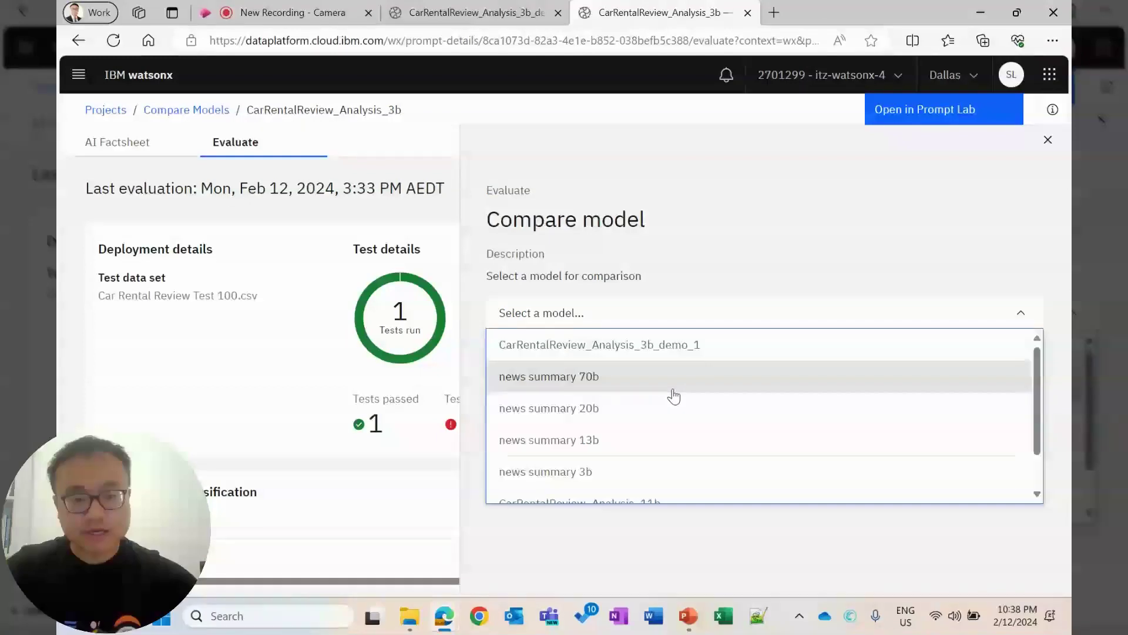
scroll(643, 461, down, 1)
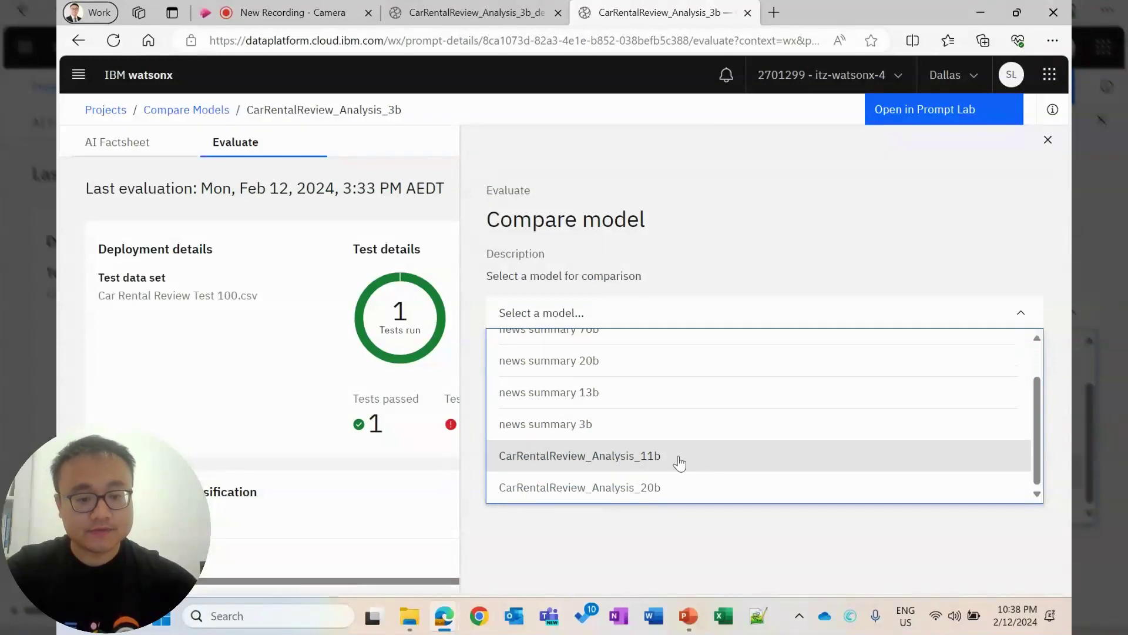
click(681, 462)
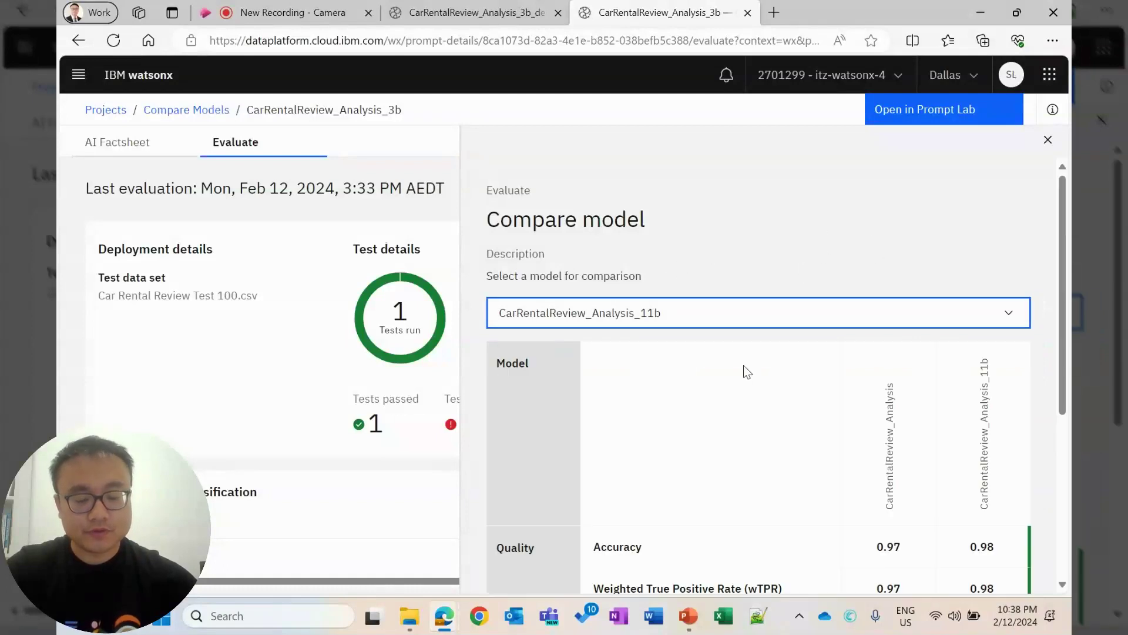
scroll(782, 333, down, 5)
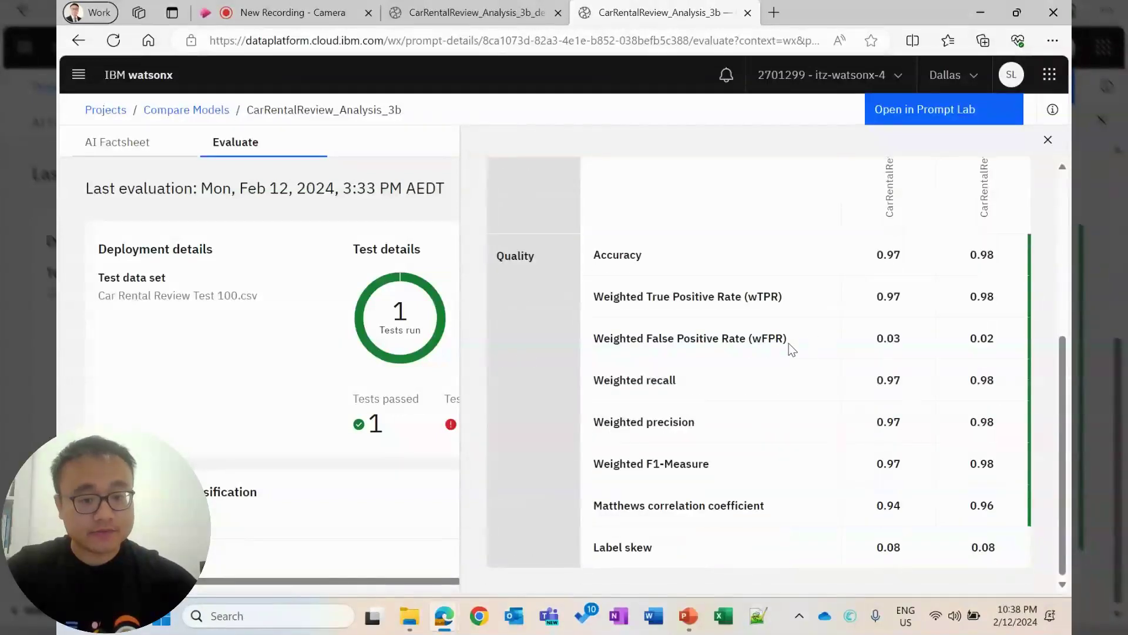
scroll(568, 288, up, 3)
scroll(536, 398, down, 2)
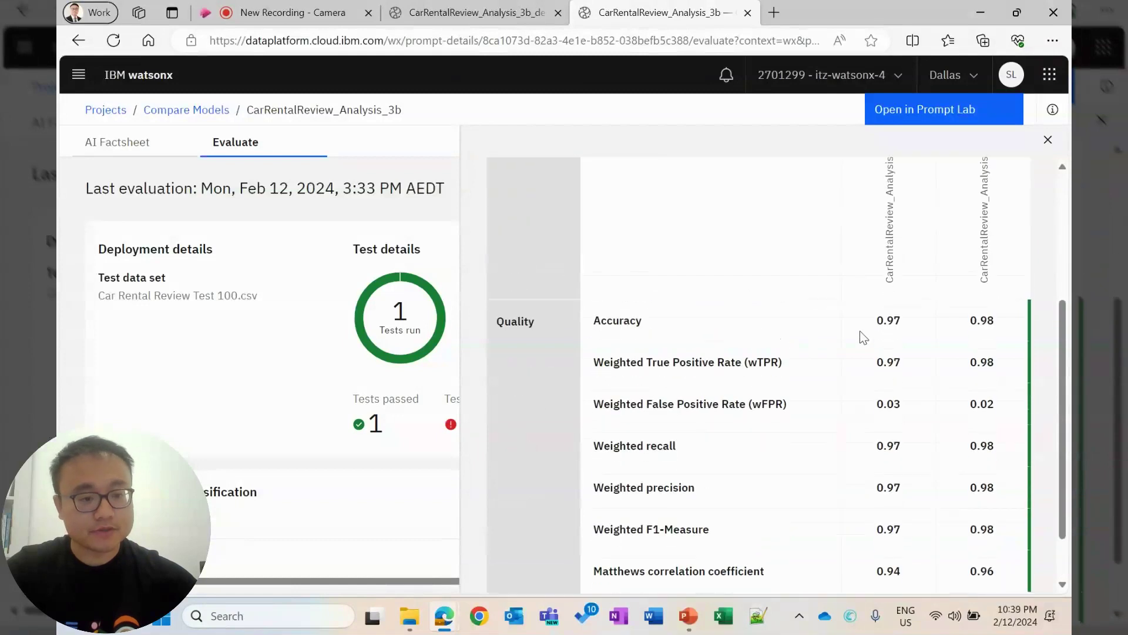
scroll(863, 336, up, 2)
scroll(933, 358, down, 3)
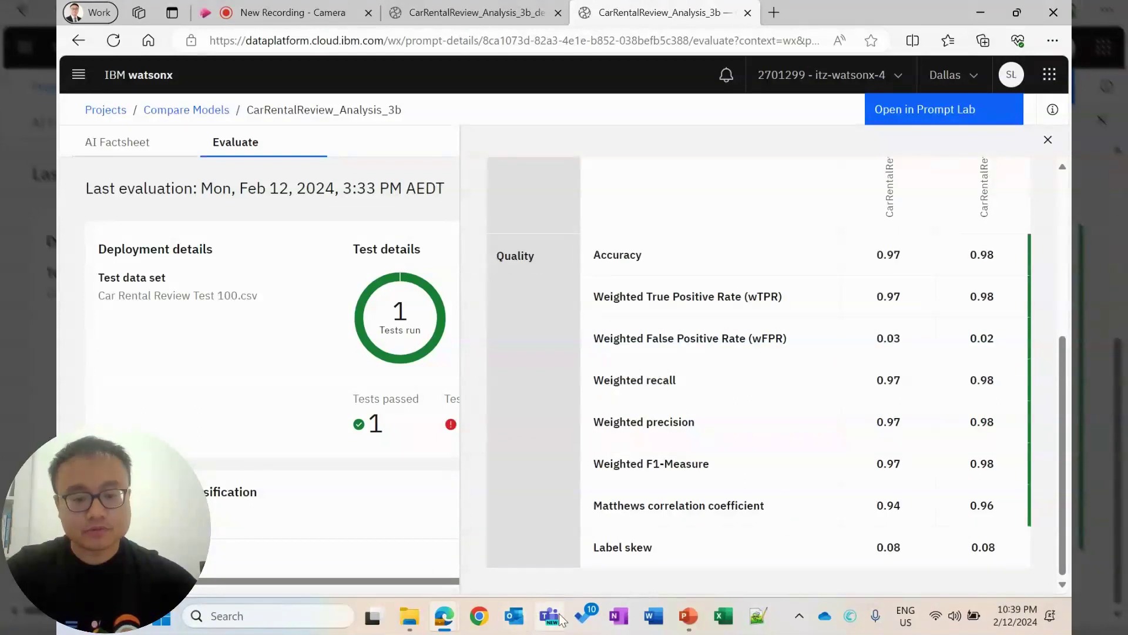
Switch to the IBM Compare Models presentation in PowerPoint to view the car rental review sentiment analysis experiment.
mouse_move(688, 617)
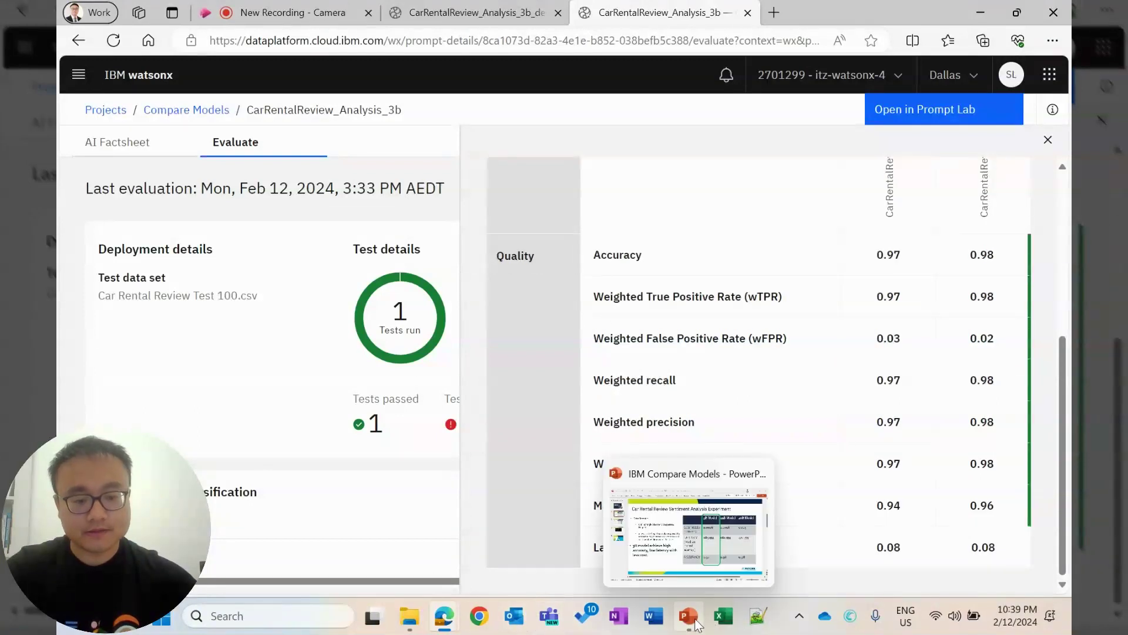
click(703, 567)
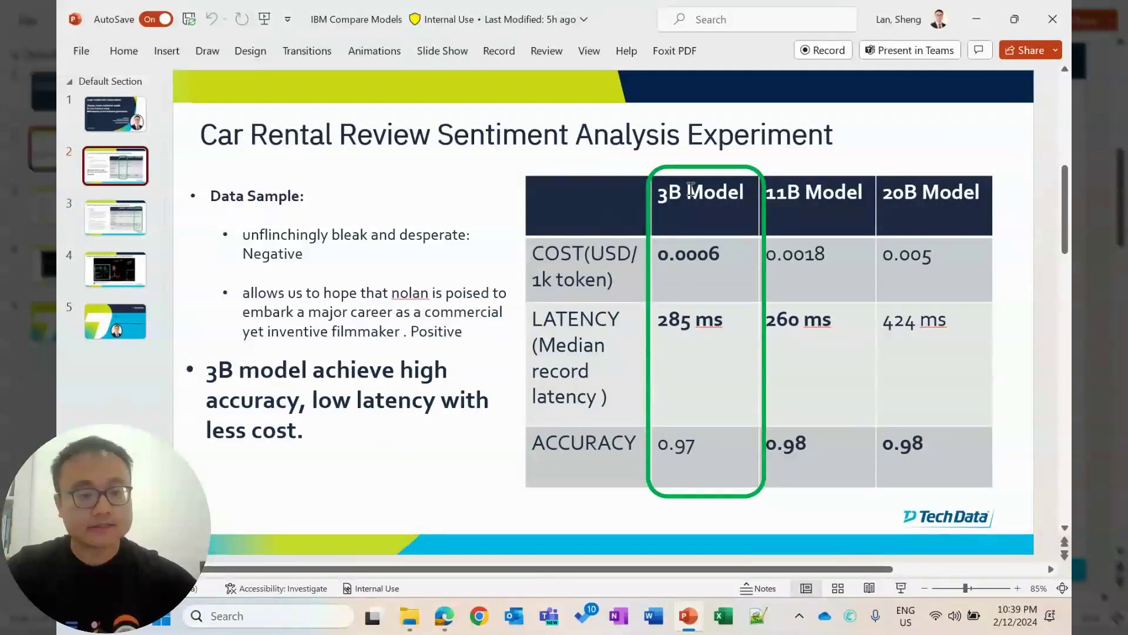